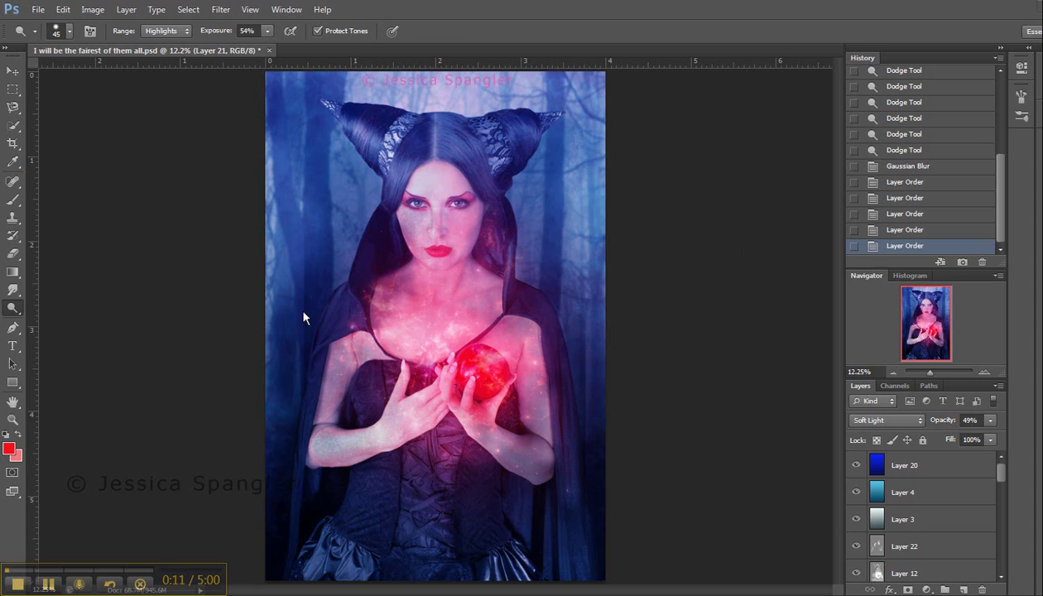
- Hide Layer 20, Layer 4, Layer 3, Layer 22 and Layer 12
click(855, 465)
click(855, 492)
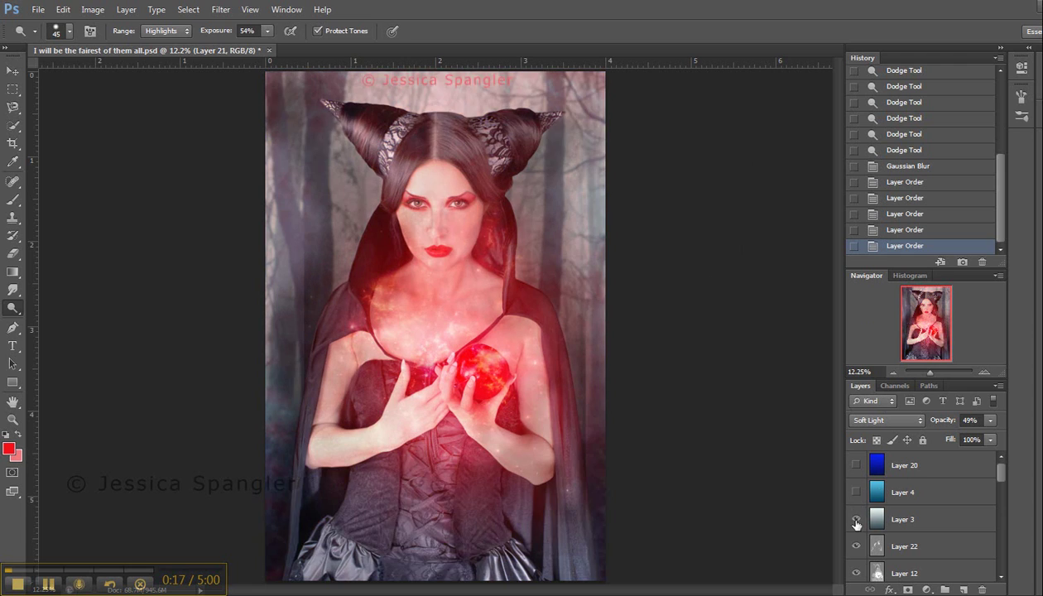
click(856, 519)
click(855, 545)
click(855, 574)
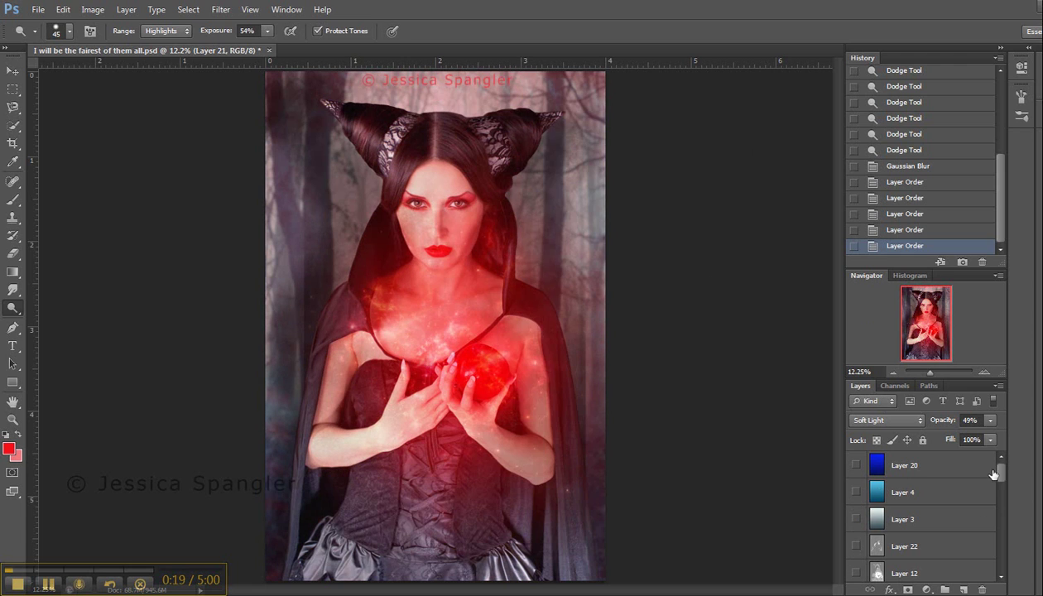
- Hide Layer 21, the copyright text layer and the nebula layer
mouse_move(1001, 479)
mouse_down()
mouse_move(1004, 506)
mouse_move(1002, 487)
mouse_up()
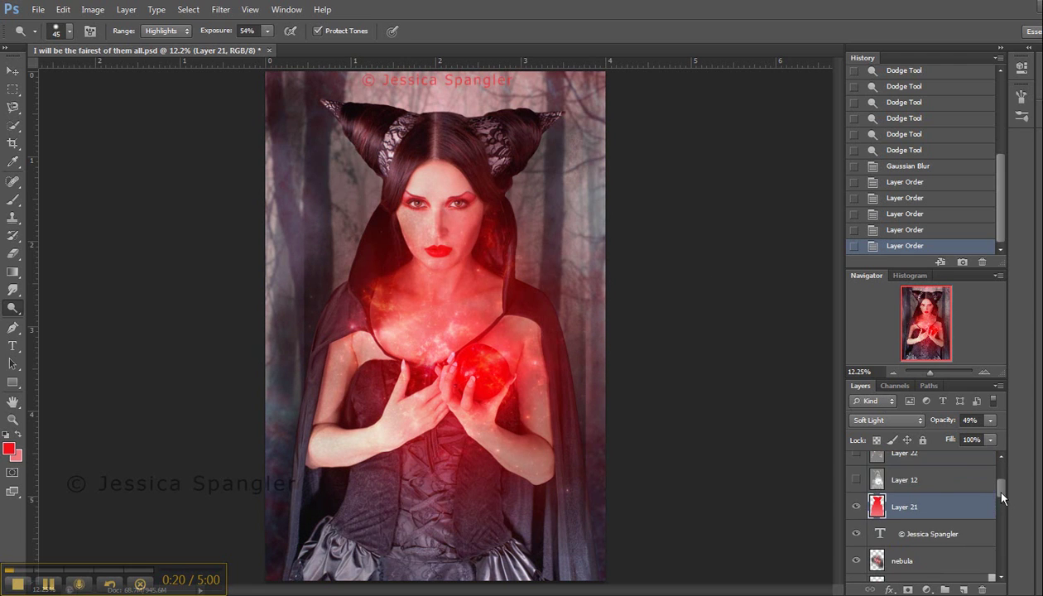
click(856, 506)
click(855, 534)
click(855, 561)
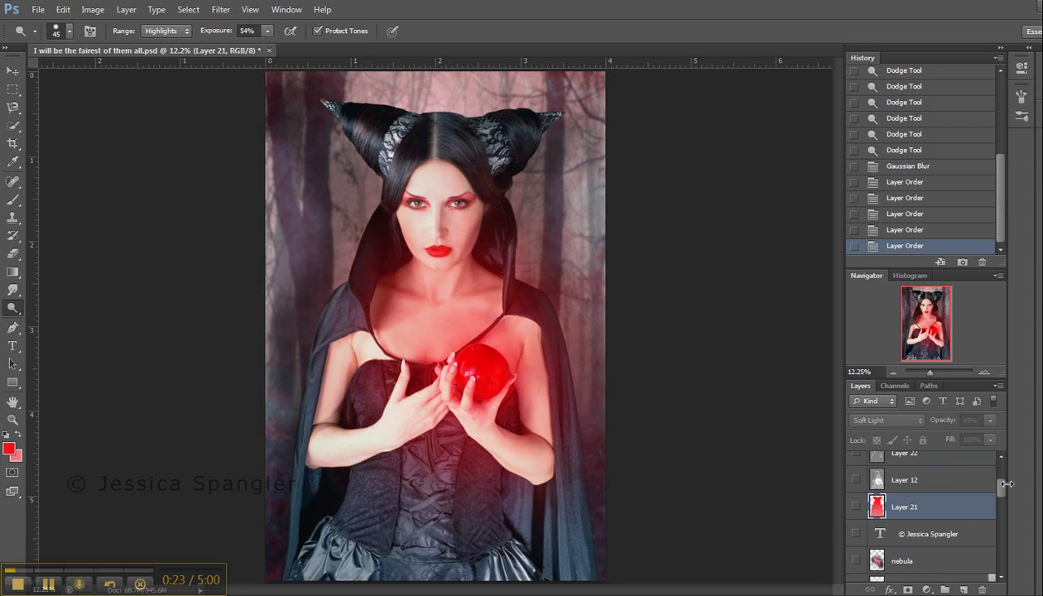
- Hide the soft blue light, cheeks, eyes and aplle/lips layers
scroll(982, 492, down, 6)
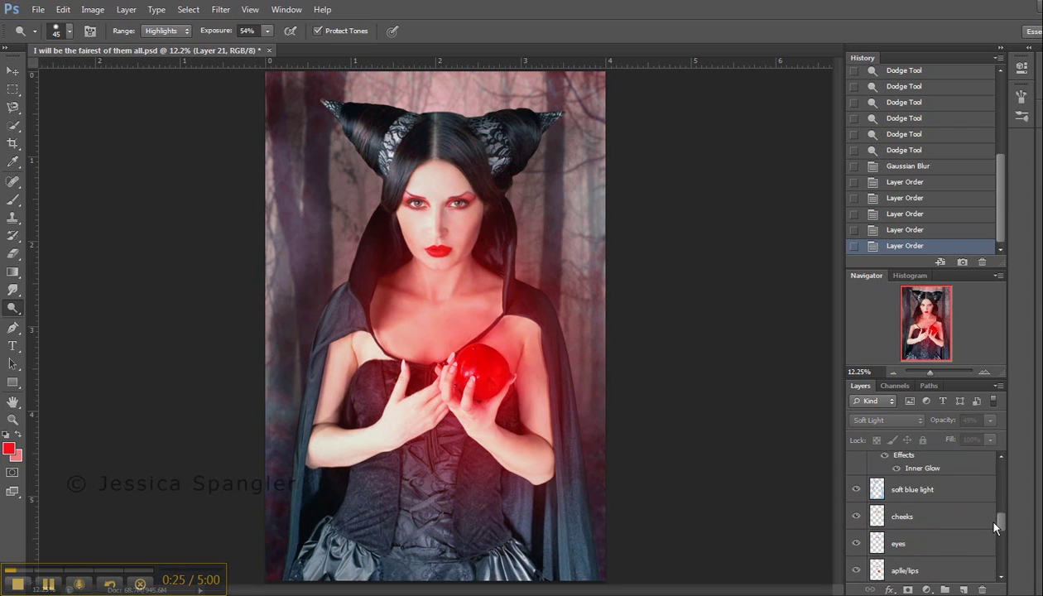
click(856, 494)
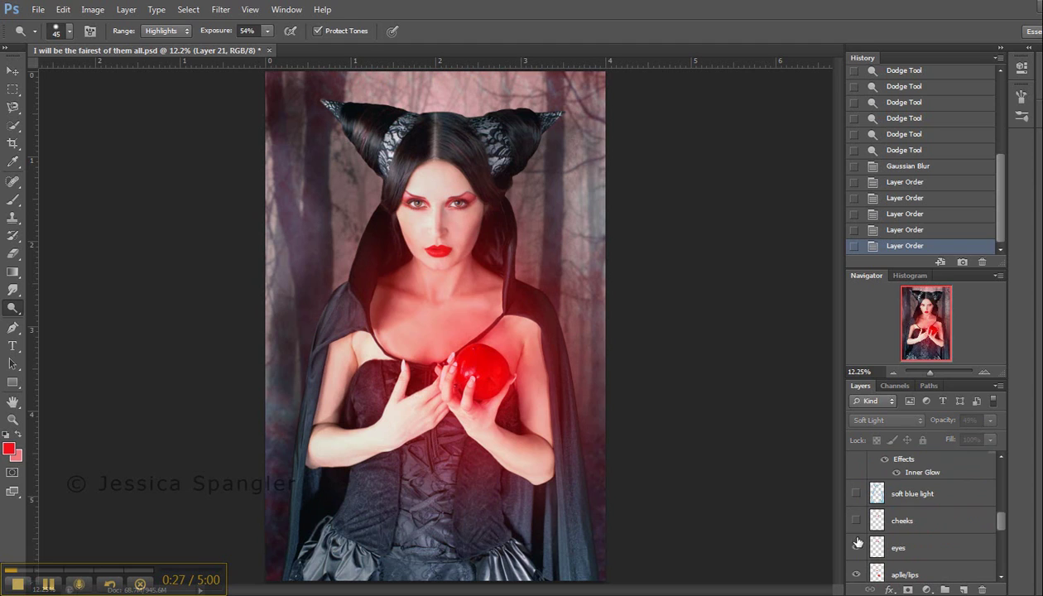
click(857, 546)
click(857, 573)
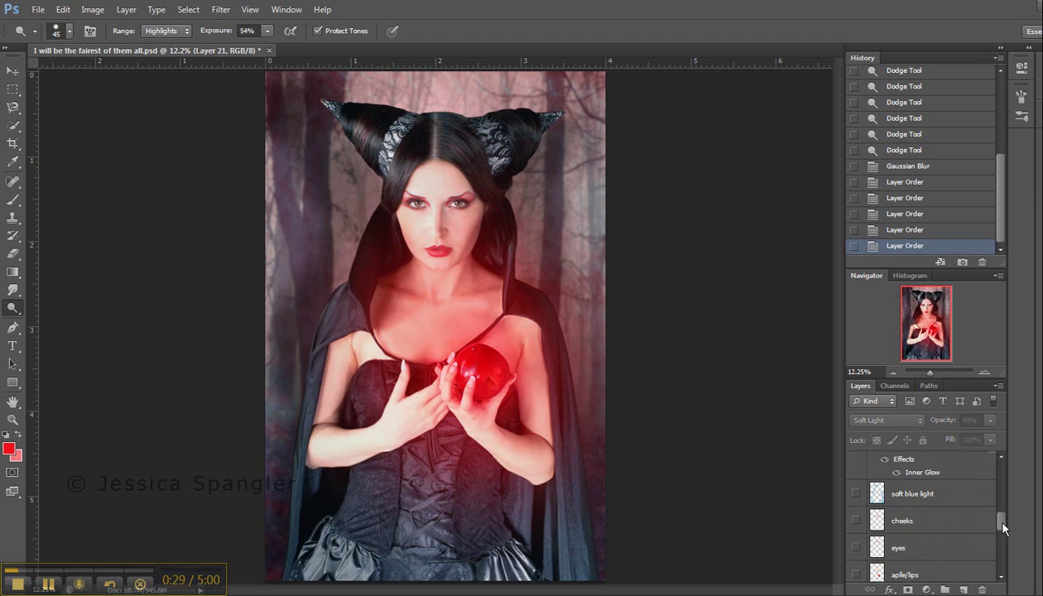
- Hide the mmodel edit, dark mist and model 1 layers so only the forest scene and its mist remain
scroll(1003, 528, down, 3)
click(855, 552)
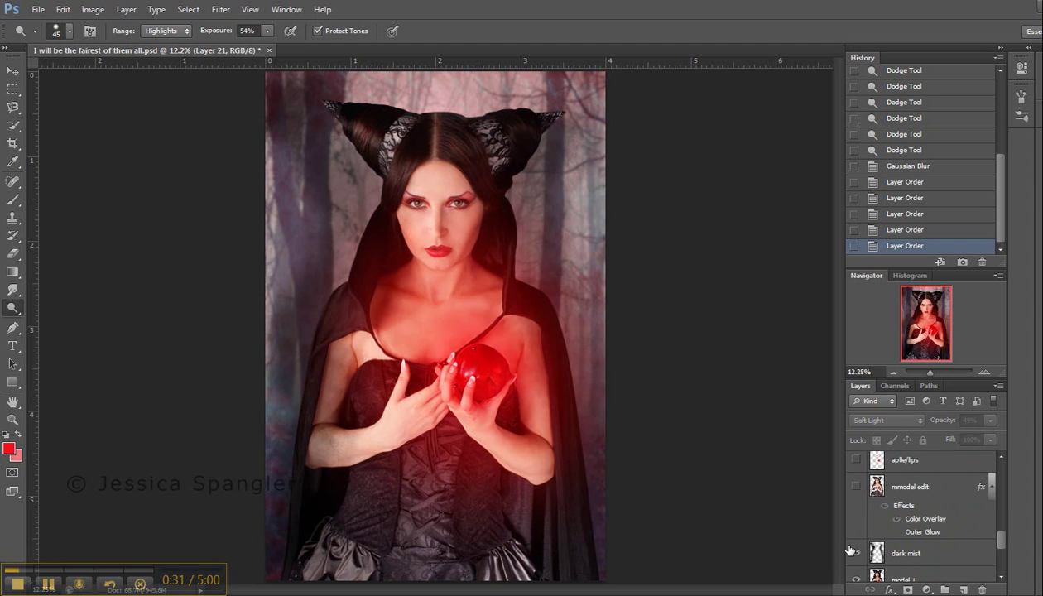
click(856, 552)
click(856, 579)
scroll(985, 532, down, 3)
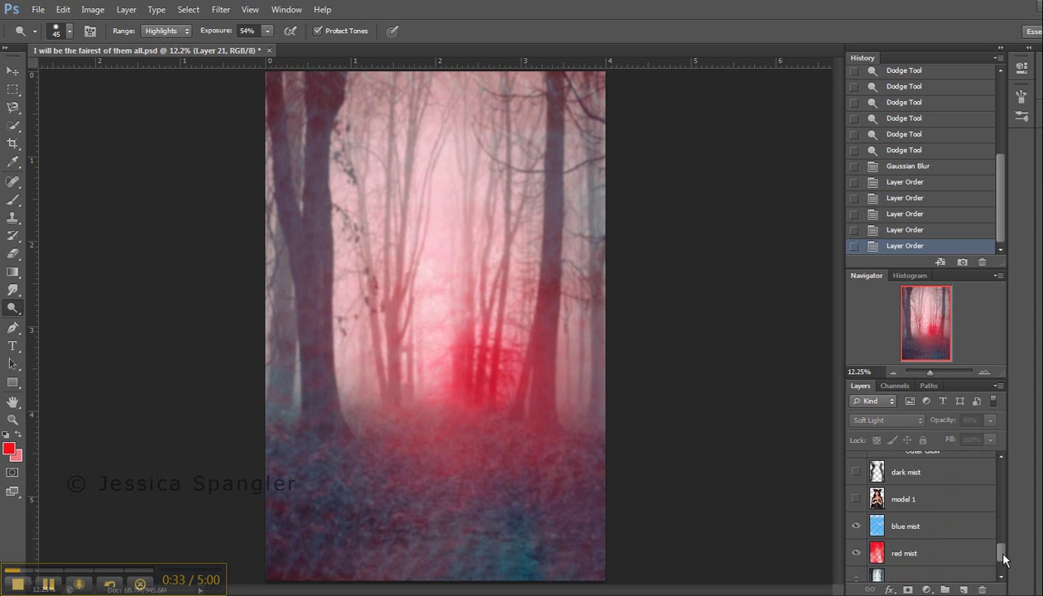
- Hide the blue mist, red mist and background blured layers
click(857, 493)
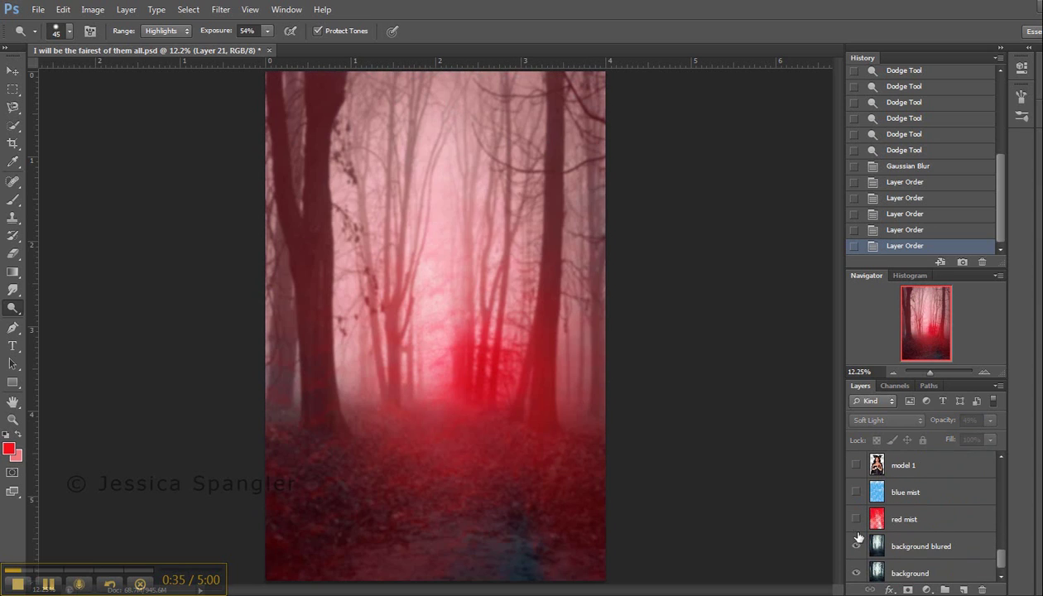
click(856, 519)
click(856, 545)
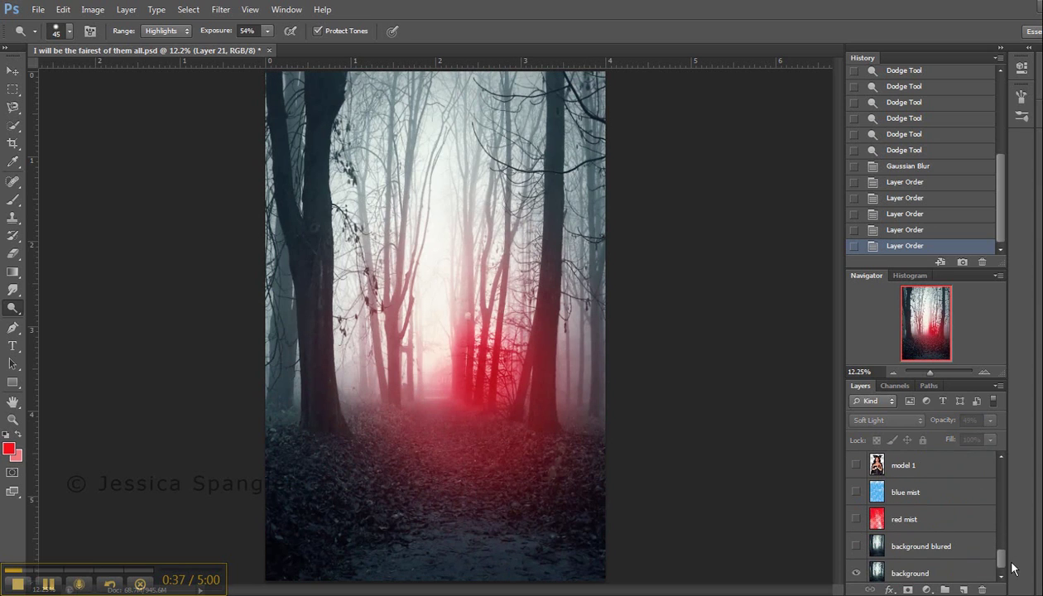
- Hide the red light and red light app layers, leaving only the original background layer visible
drag(1003, 568, 993, 509)
click(856, 538)
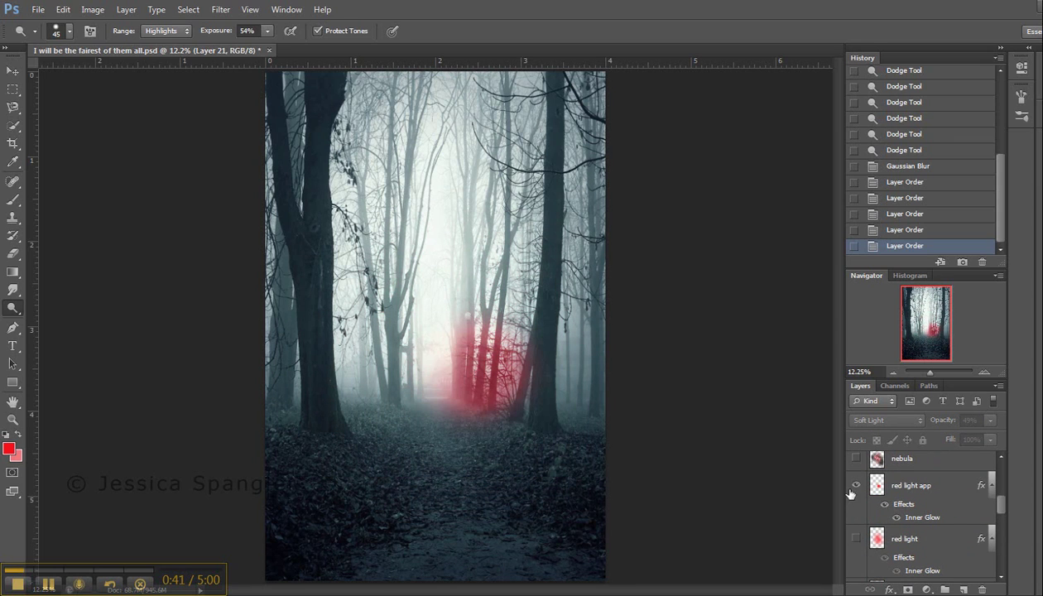
click(857, 487)
drag(1004, 513, 1002, 571)
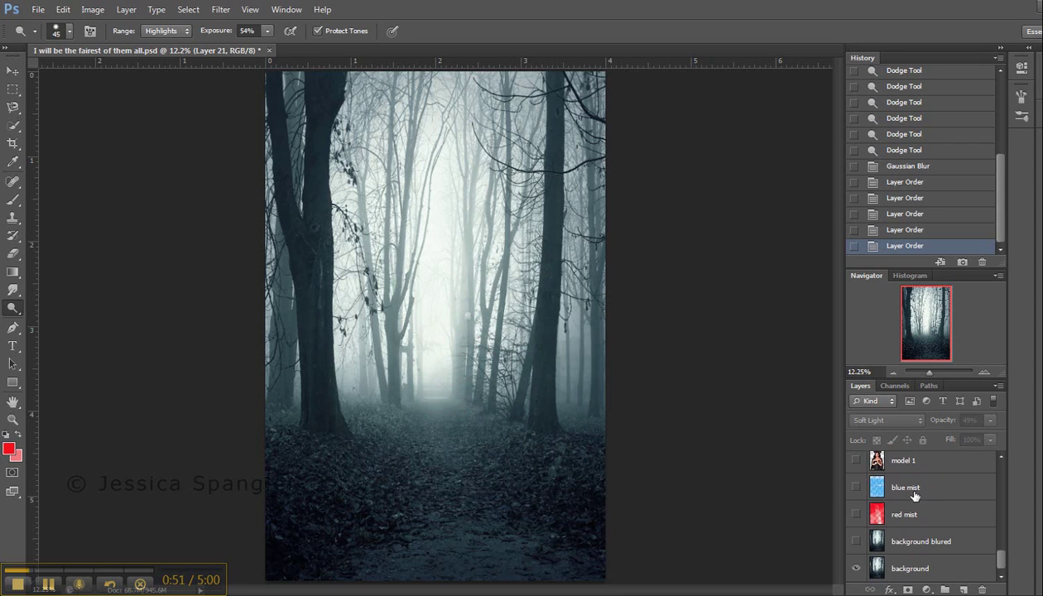
- Show the background blured layer again and make it the active layer
click(856, 543)
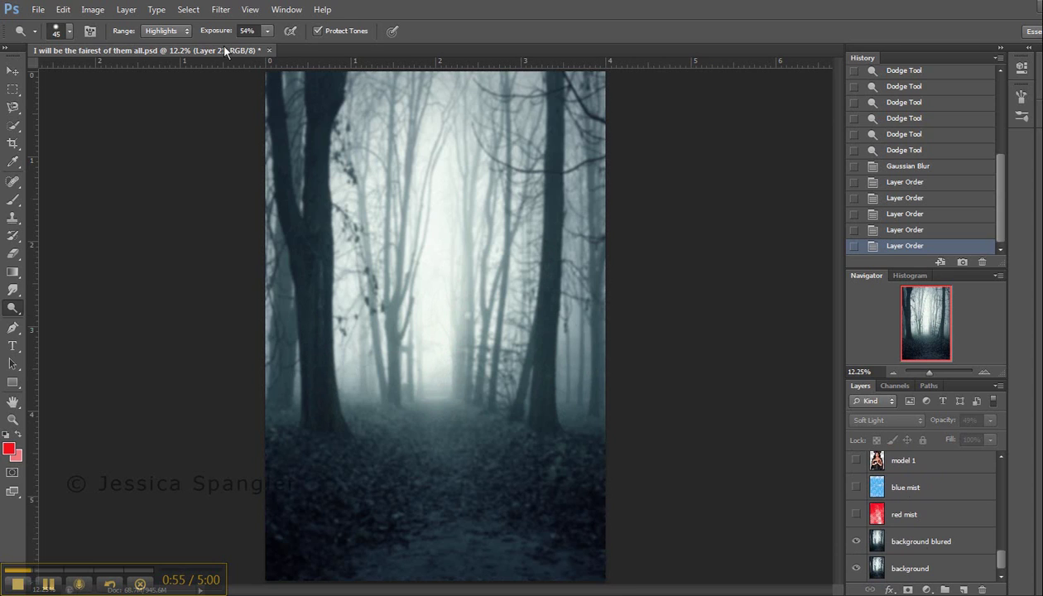
click(220, 9)
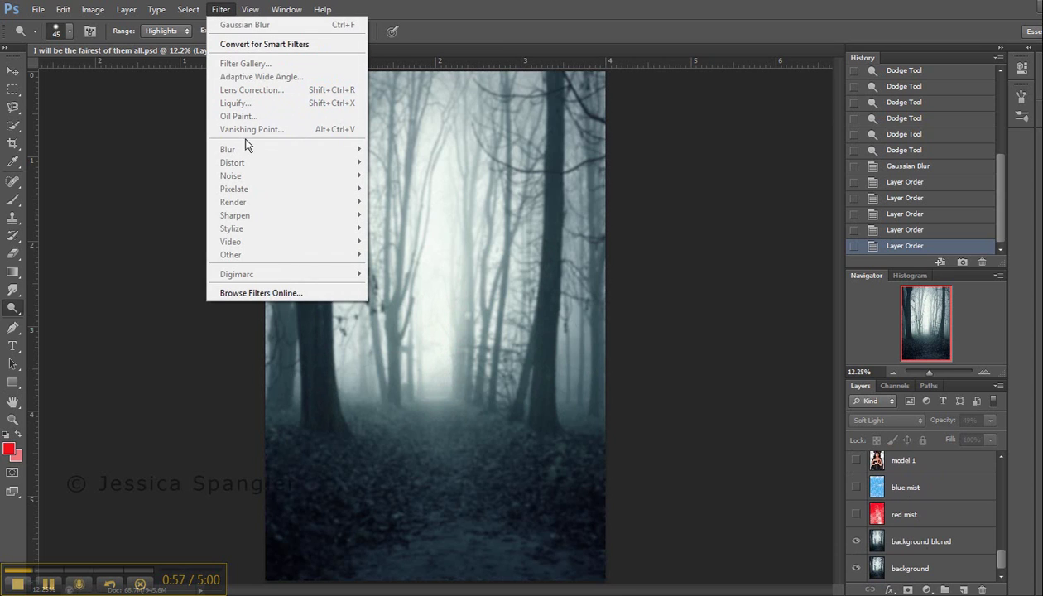
click(938, 542)
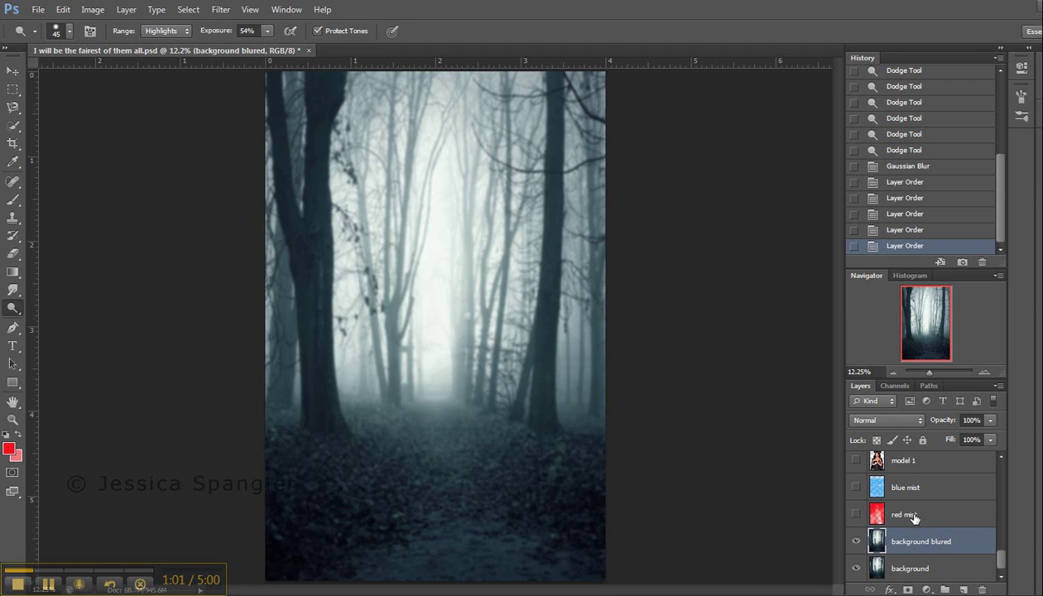
- Show the model 1 layer over the blurred forest and switch to the Quick Selection Tool
scroll(1004, 564, up, 3)
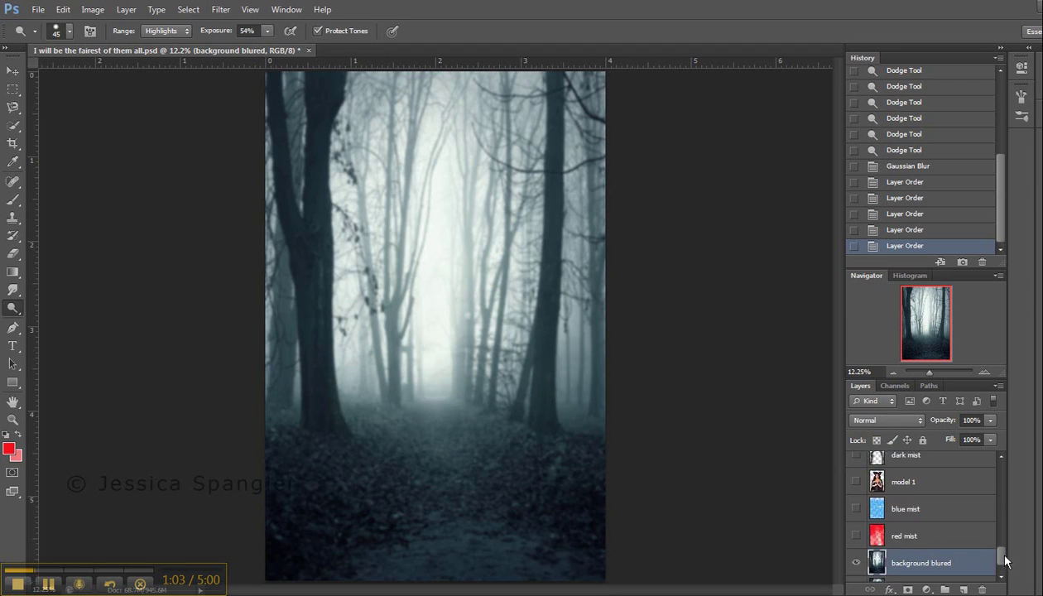
click(857, 508)
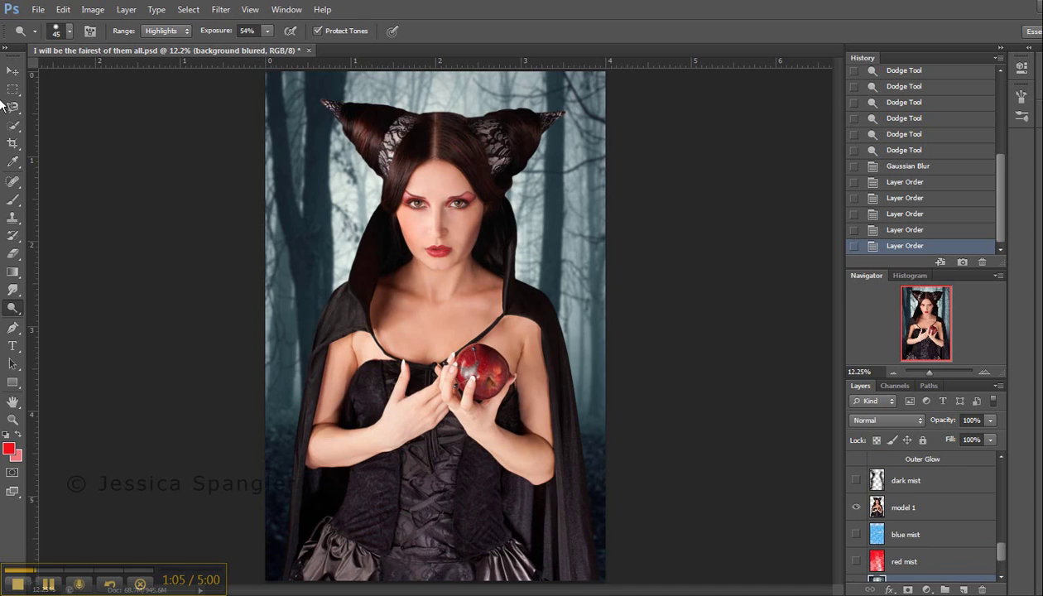
click(12, 125)
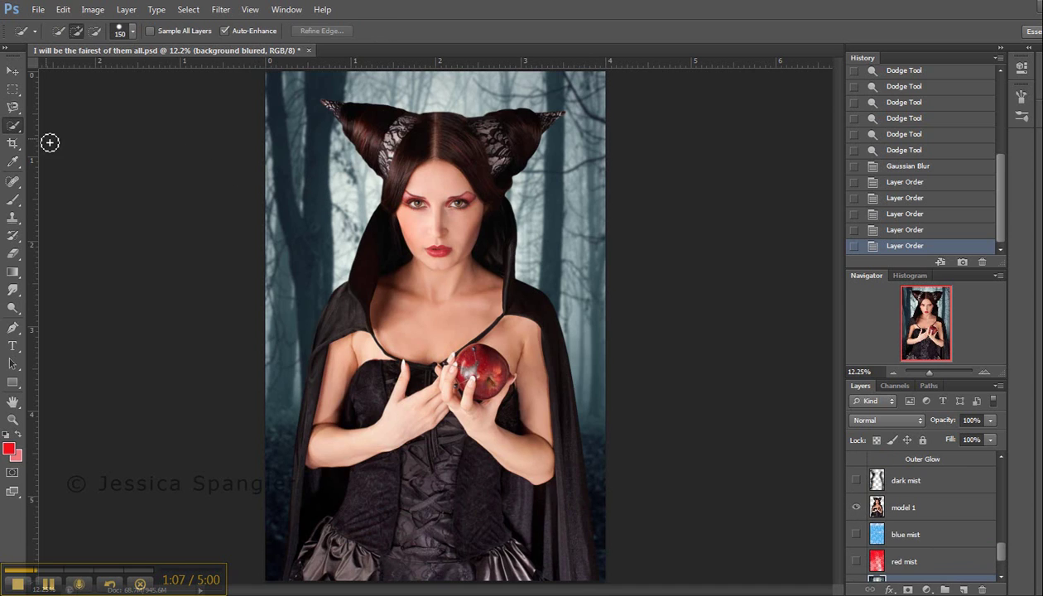
click(11, 127)
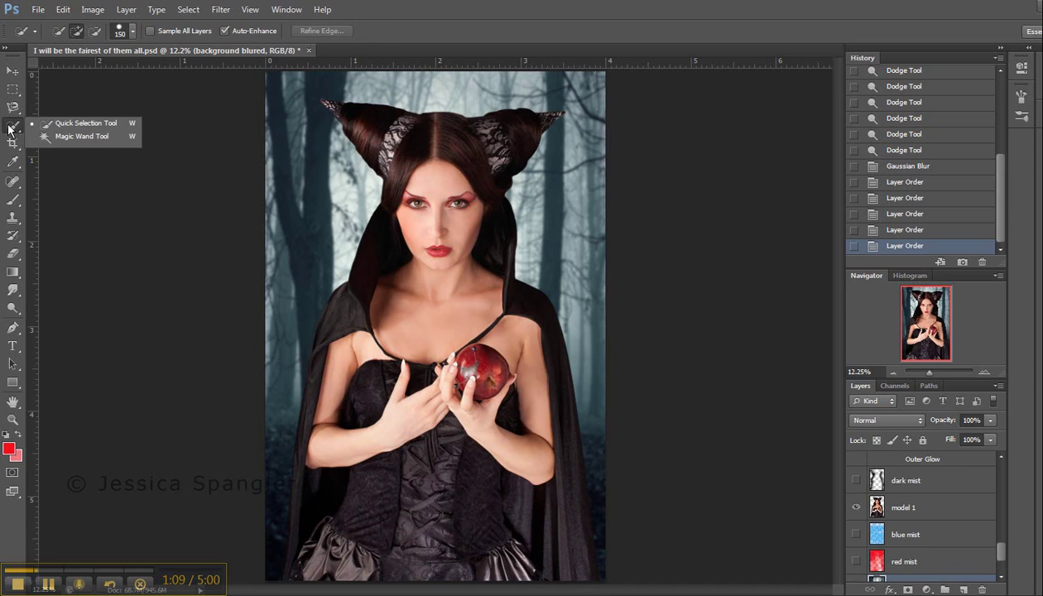
click(149, 249)
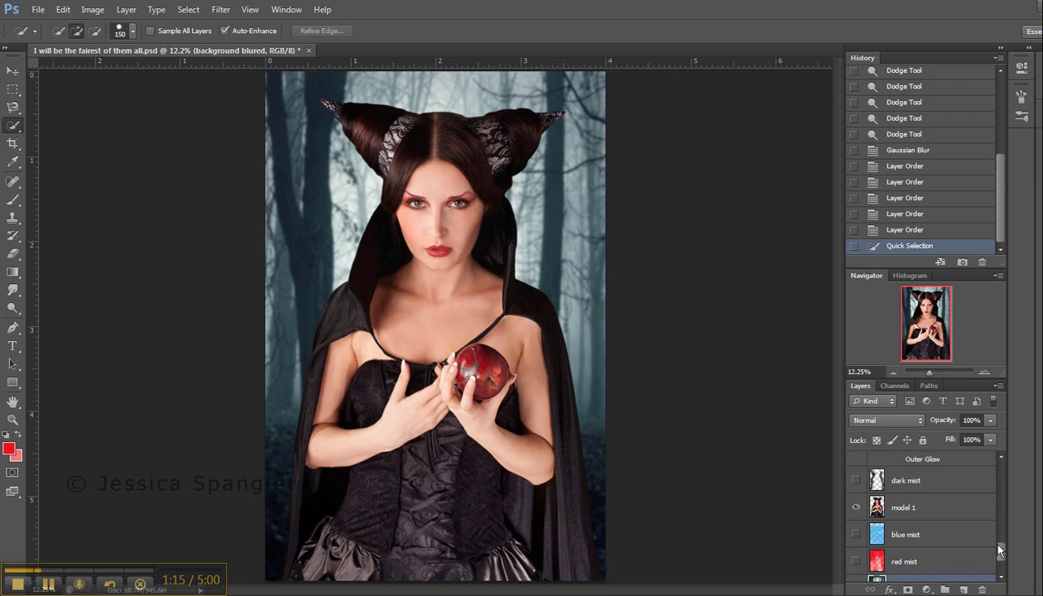
- Show the mmodel edit layer above the original model
scroll(1000, 553, up, 3)
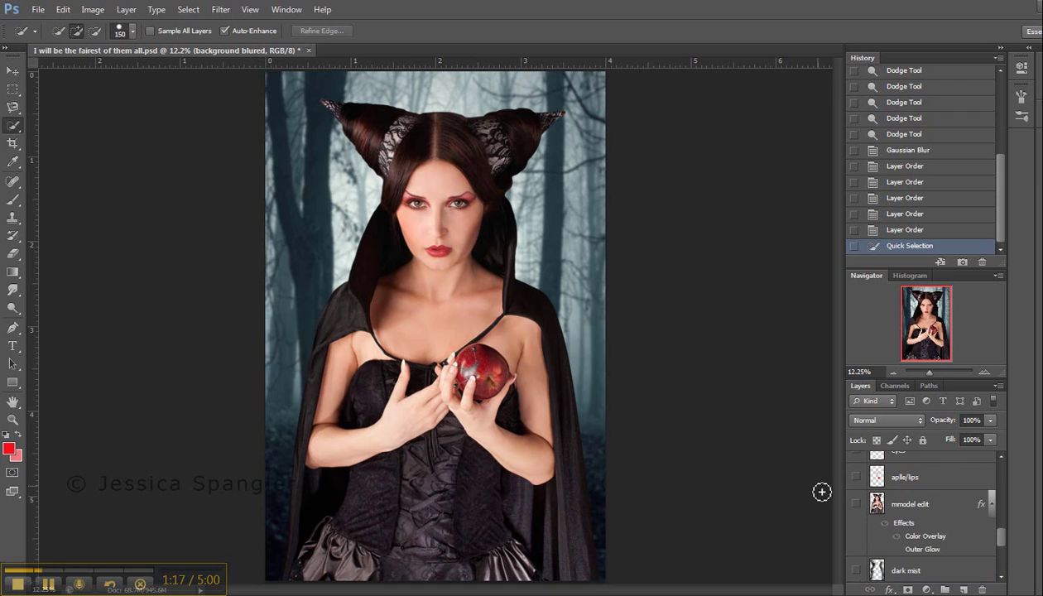
click(856, 504)
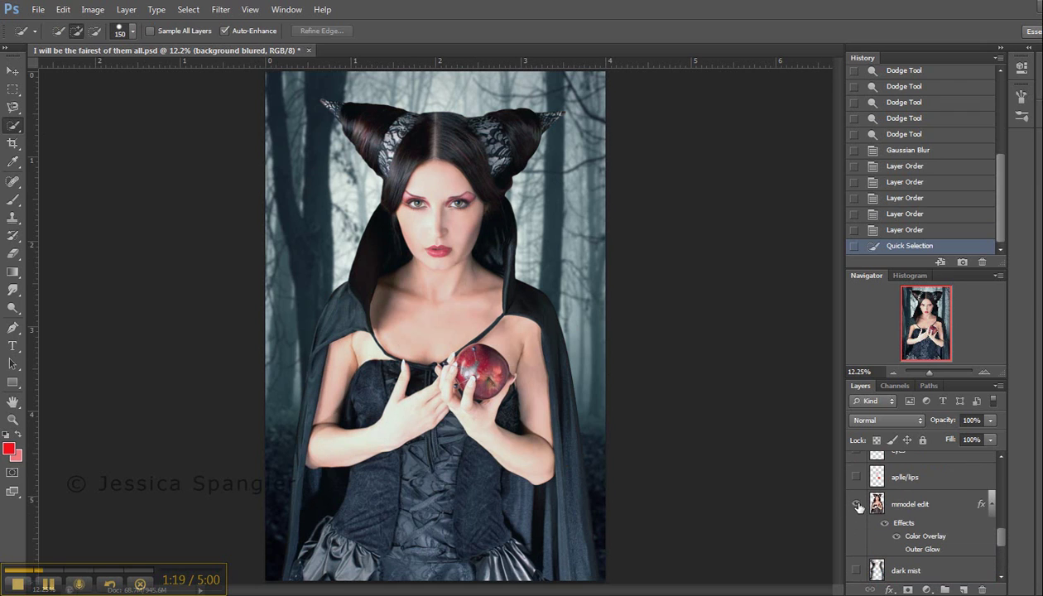
click(93, 9)
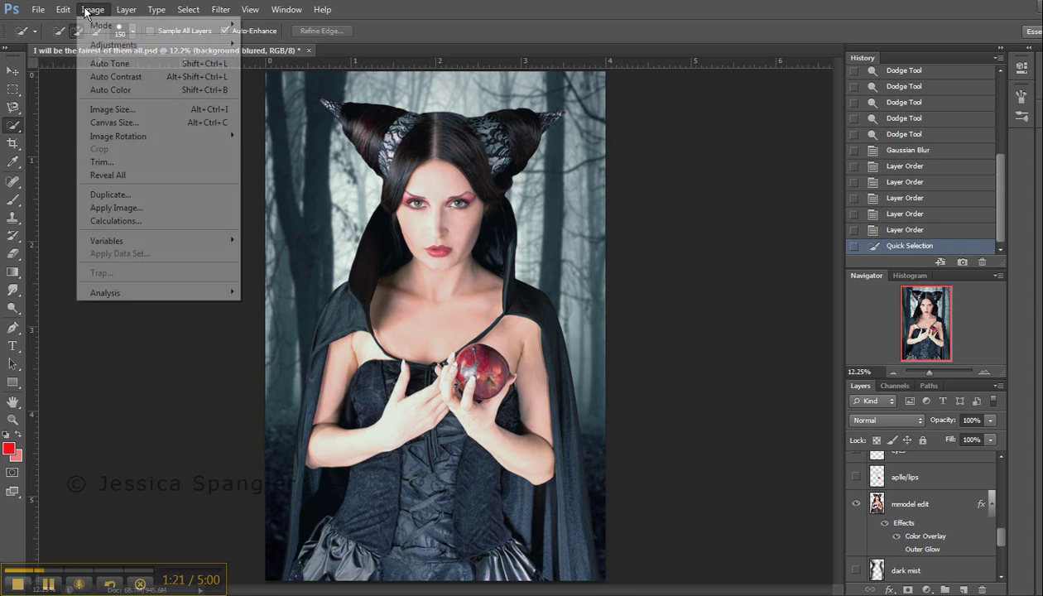
mouse_move(133, 43)
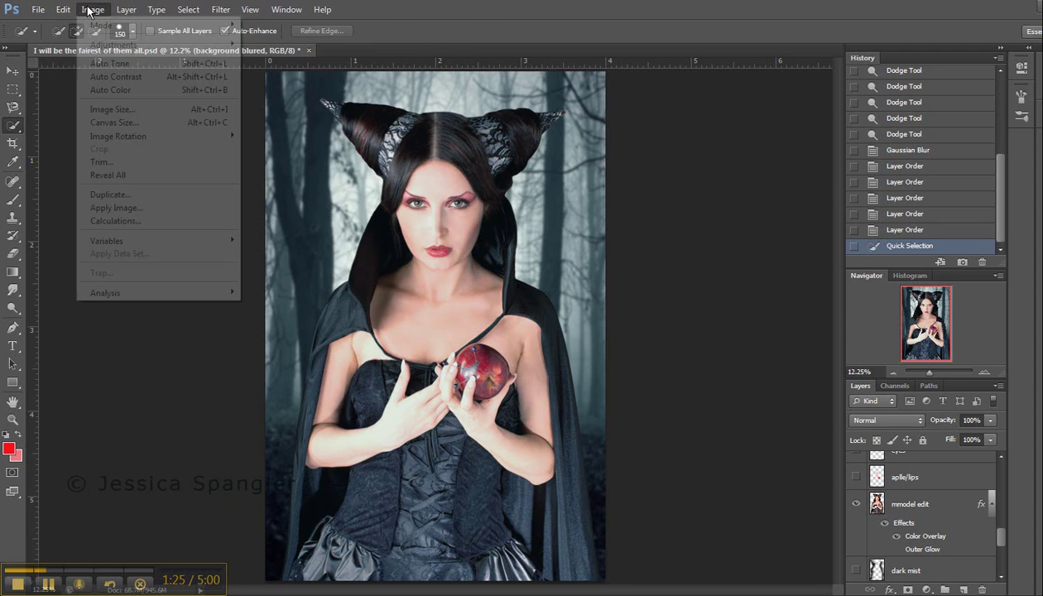
click(125, 9)
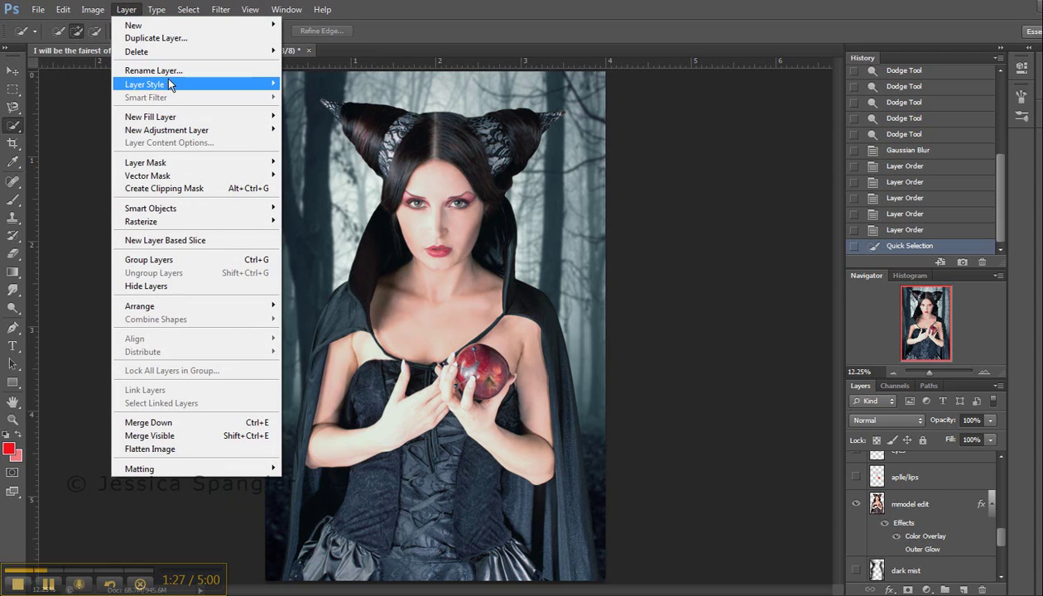
mouse_move(269, 86)
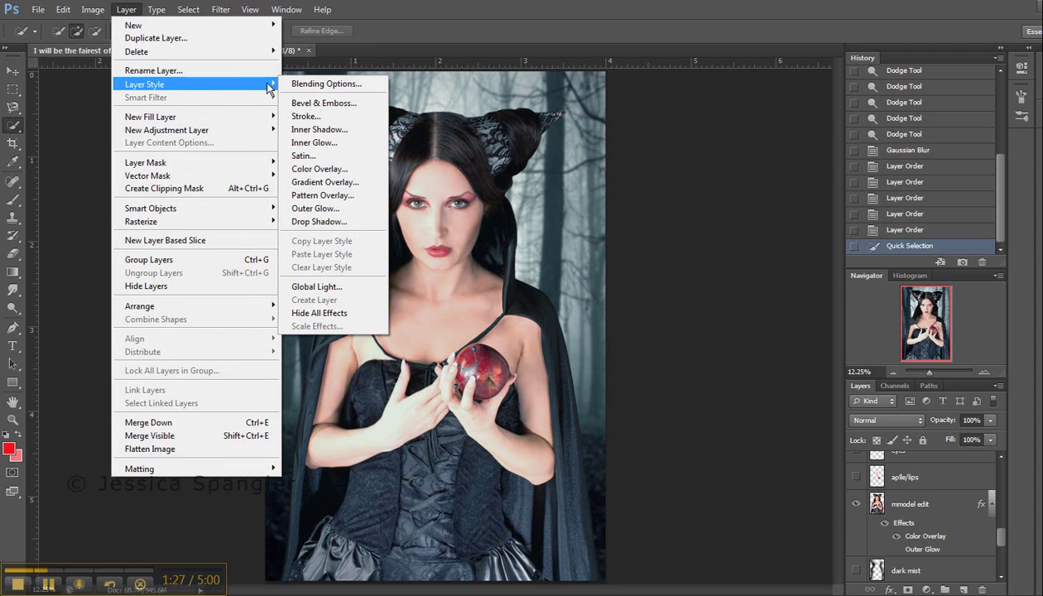
click(327, 169)
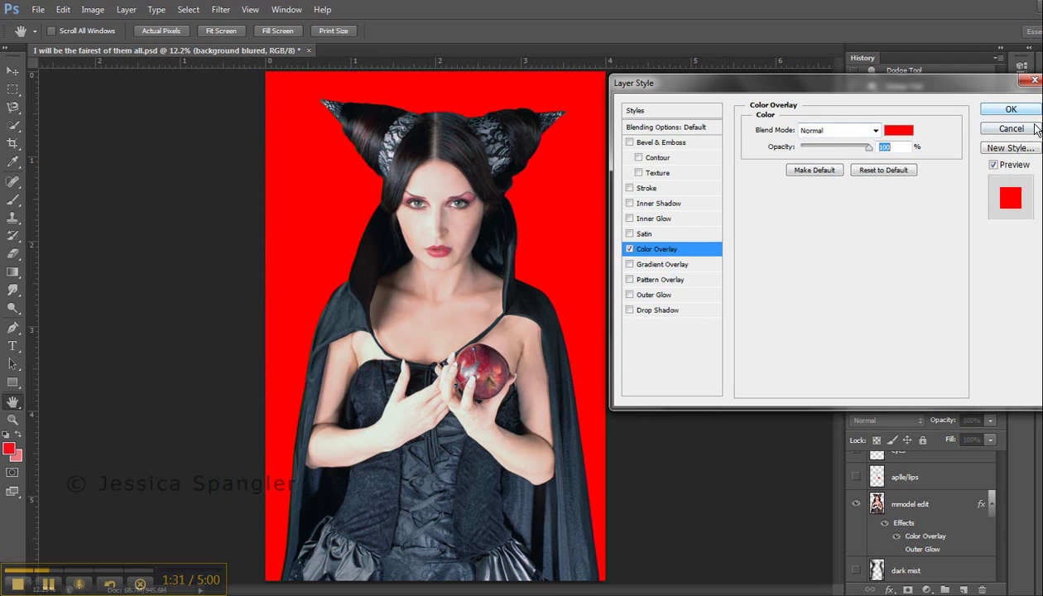
click(1011, 130)
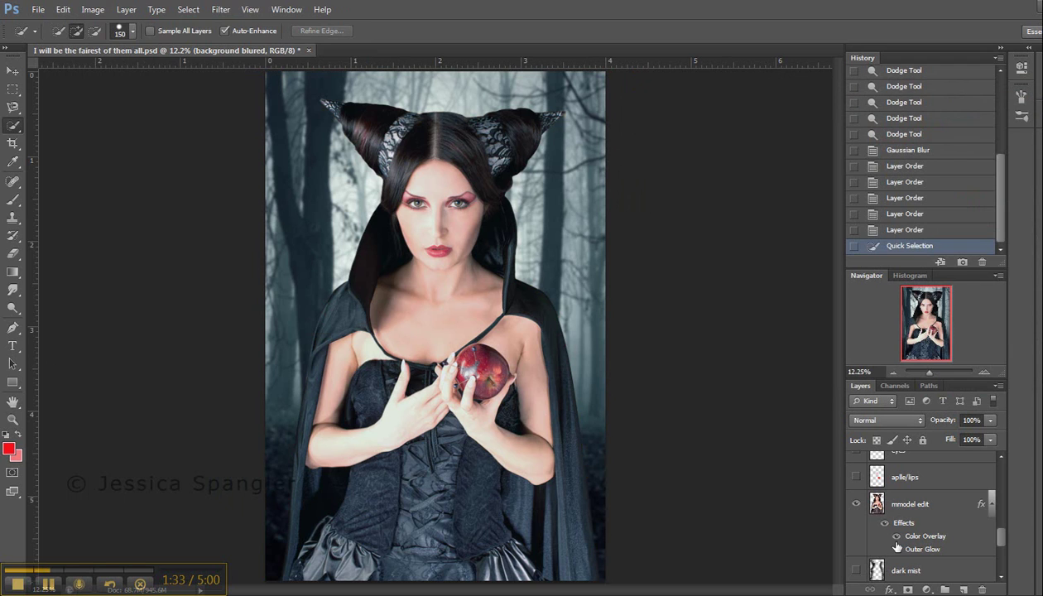
- Switch the mmodel edit layer's Color Overlay effect off and back on, and show the dark mist layer
click(895, 538)
click(895, 539)
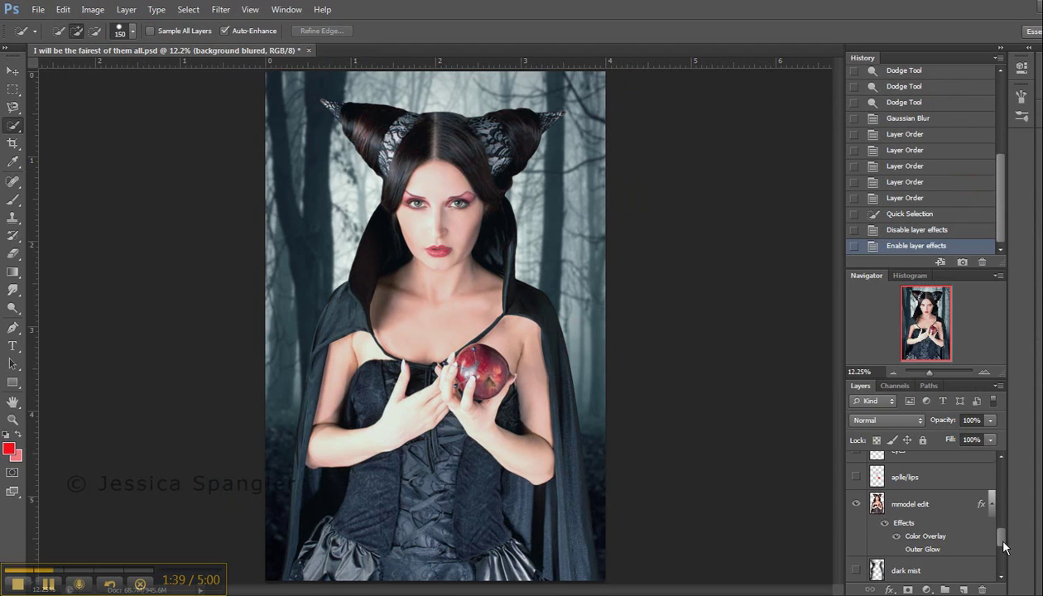
drag(1003, 543, 1000, 556)
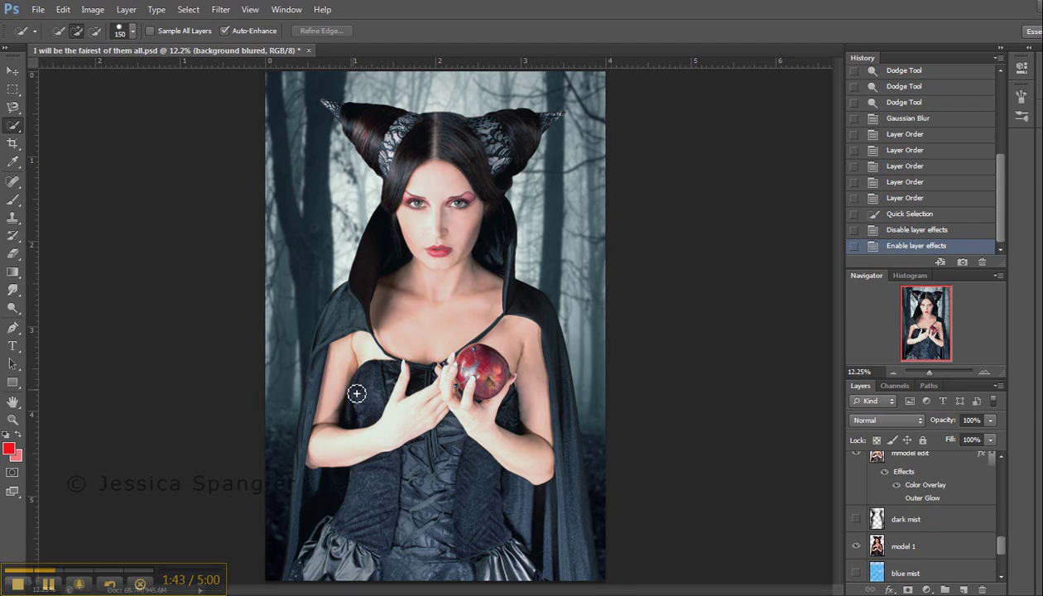
click(857, 520)
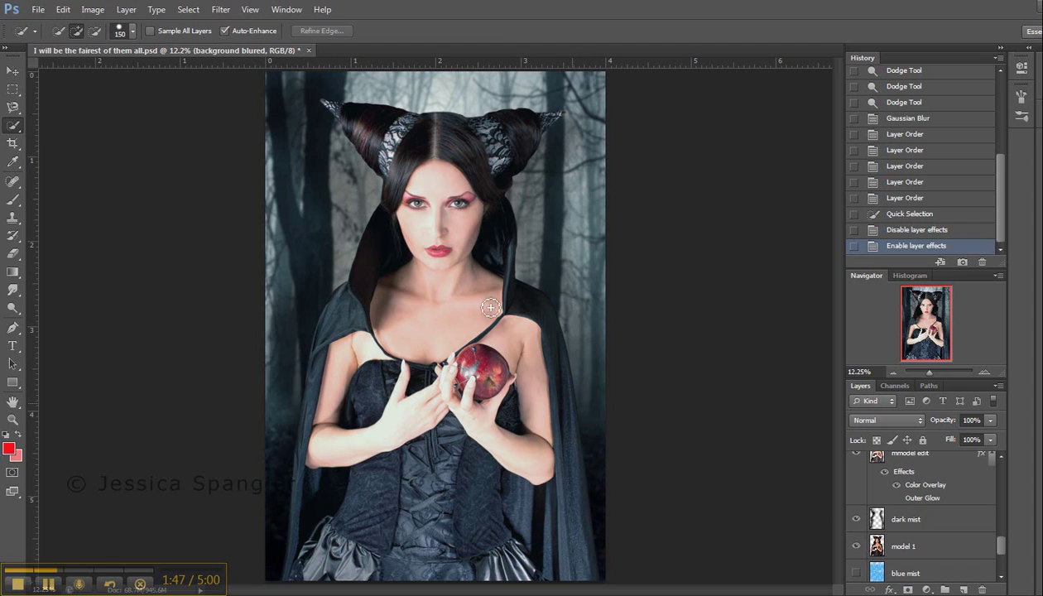
- Show the Layer 3 and Layer 4 gradient layers near the top of the layer stack
drag(1002, 553, 997, 475)
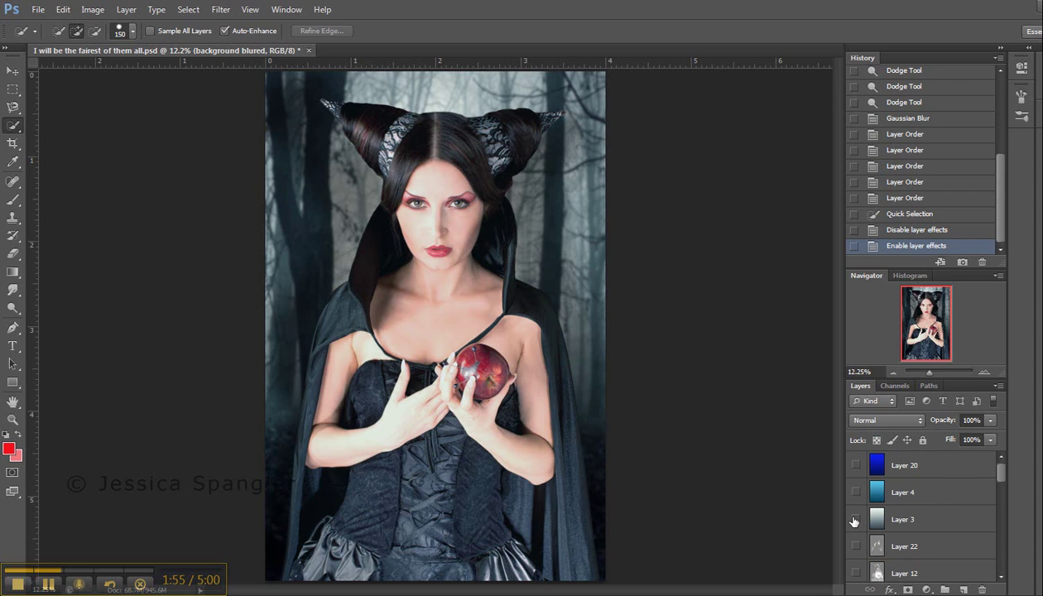
click(856, 519)
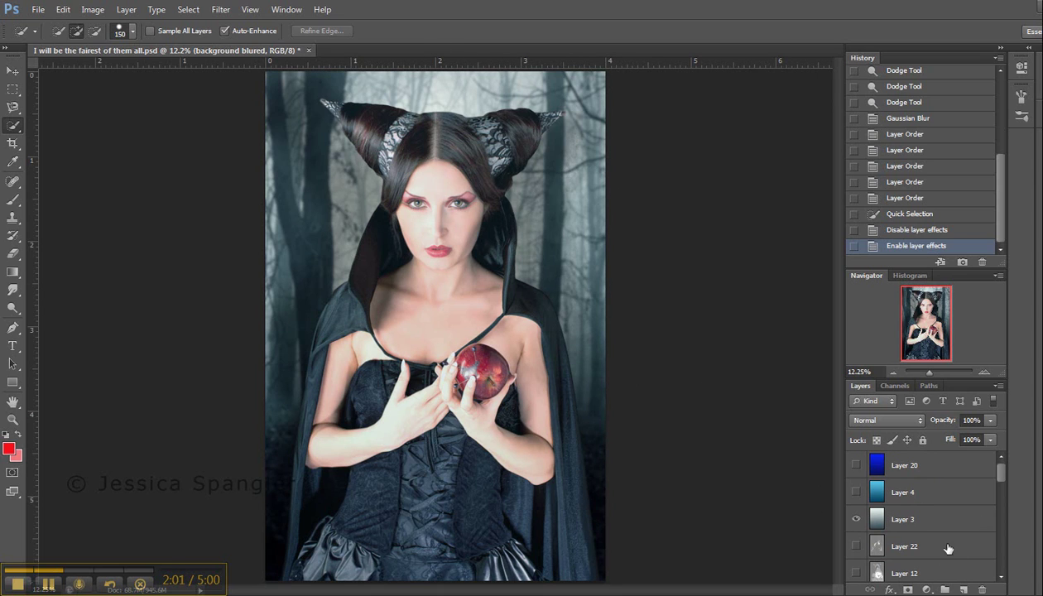
click(855, 493)
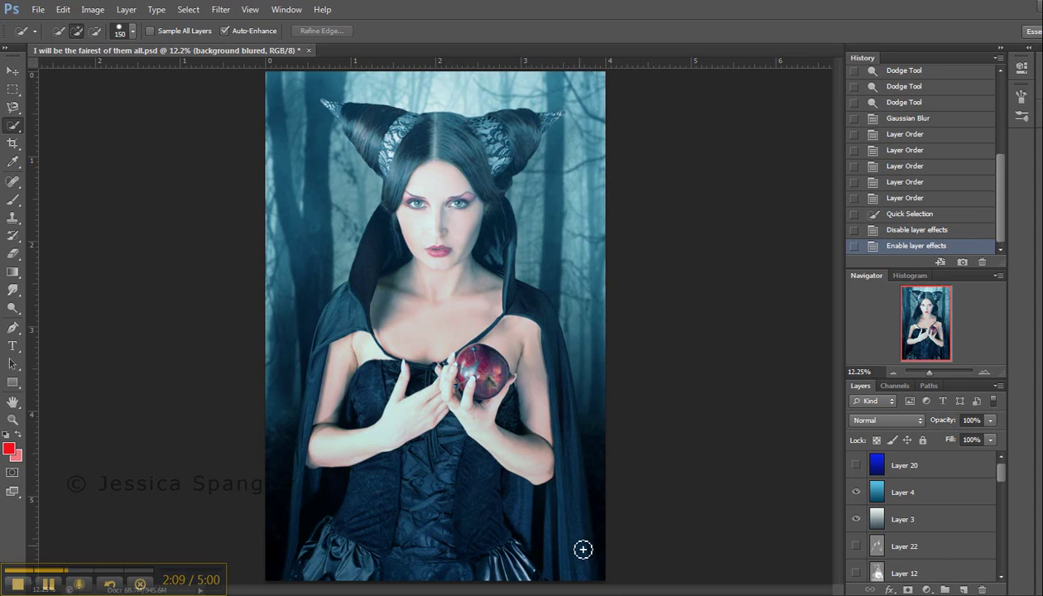
- Show the blue Layer 20, undo a stray quick selection, and show the red Layer 21 below Layer 12
click(856, 466)
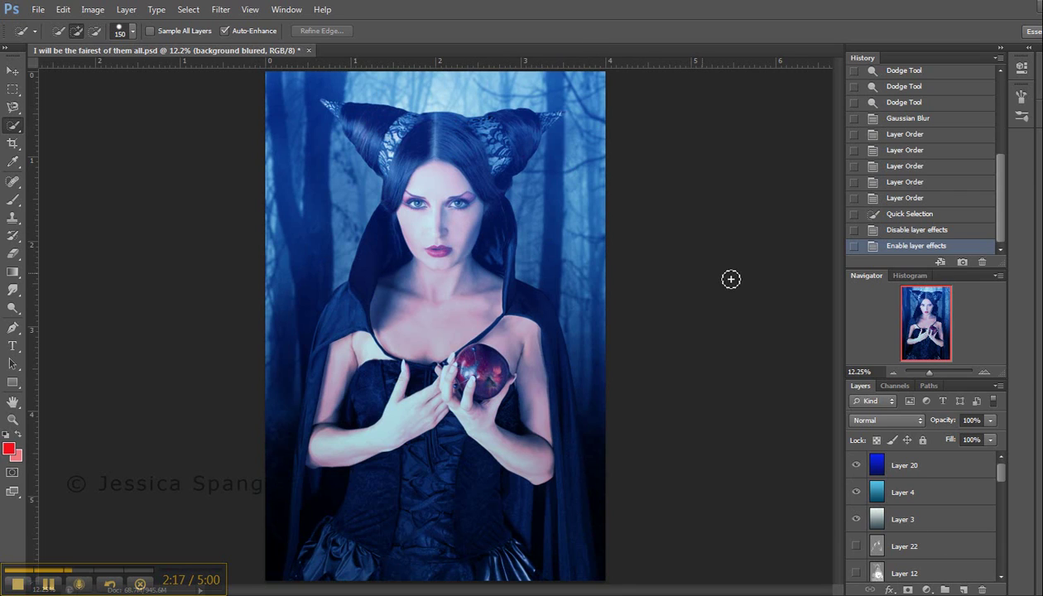
drag(1000, 474, 1000, 490)
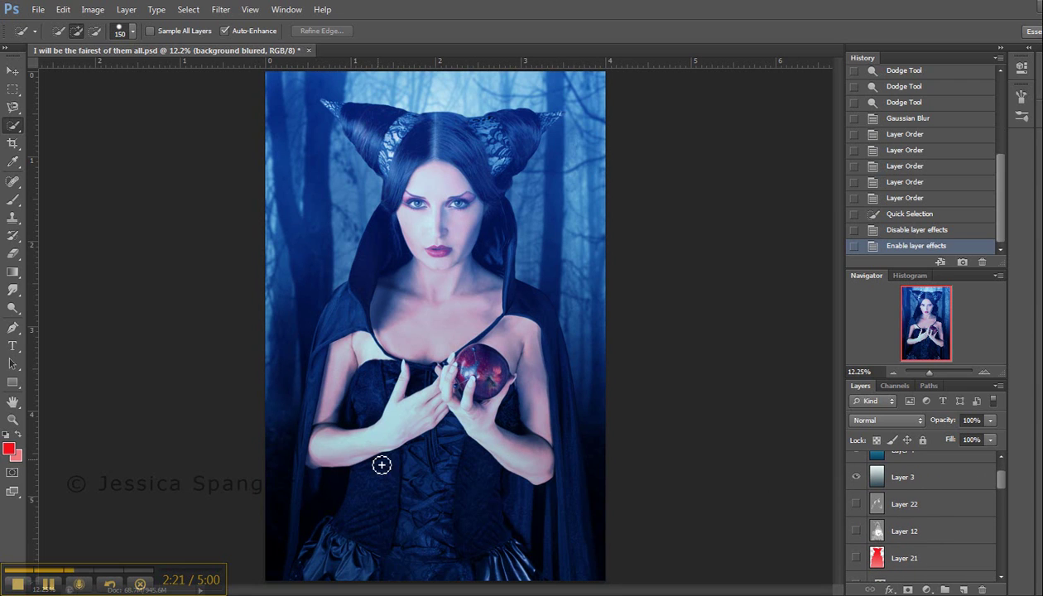
drag(502, 374, 496, 379)
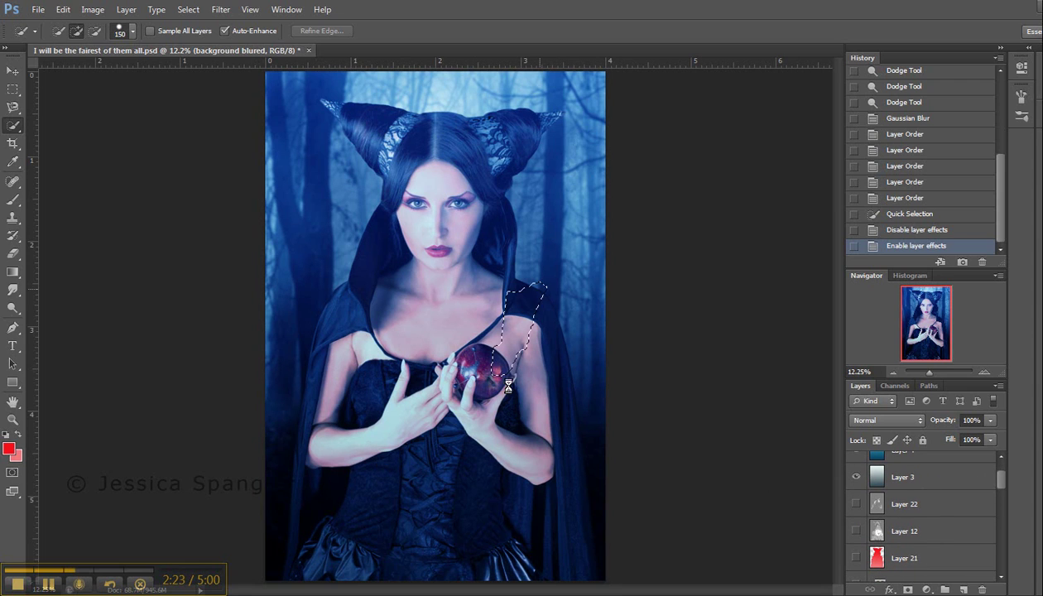
key(ctrl+z)
click(857, 559)
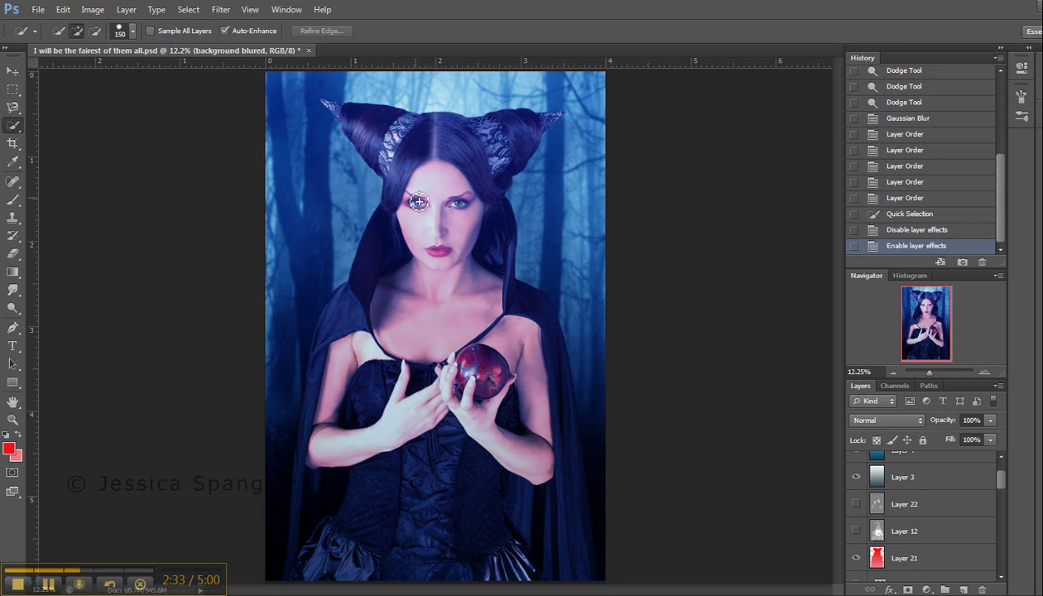
- Open the Fill settings to view the 50% Gray contents option, and close them without filling
scroll(1002, 489, down, 1)
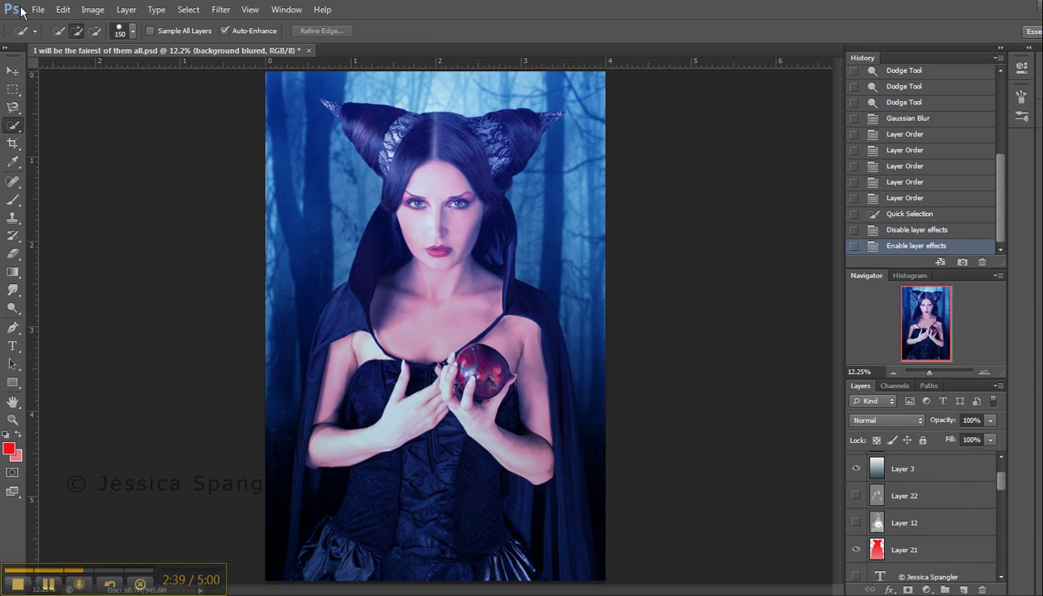
click(63, 10)
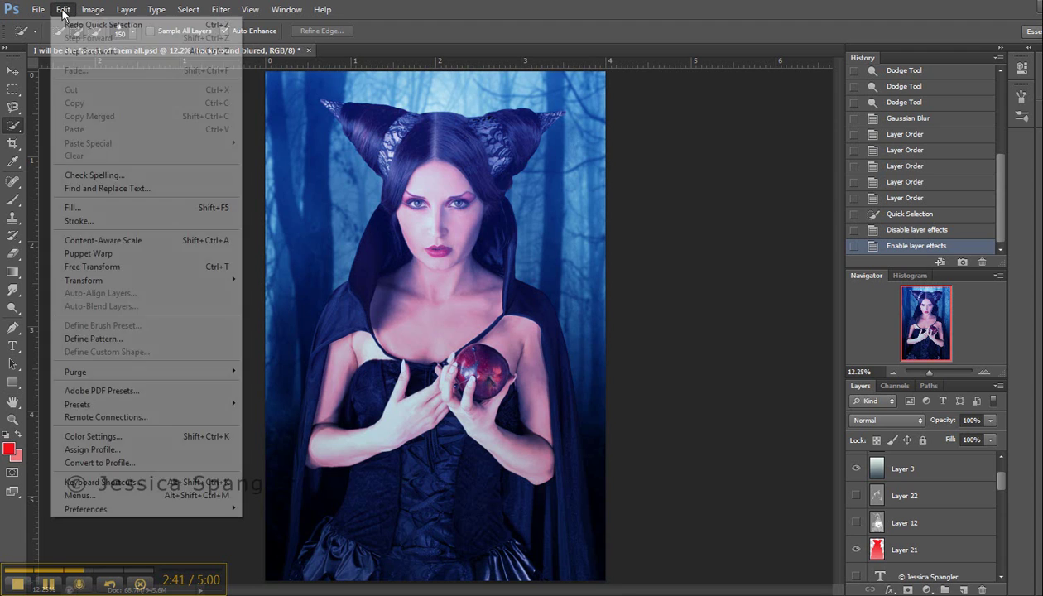
click(102, 214)
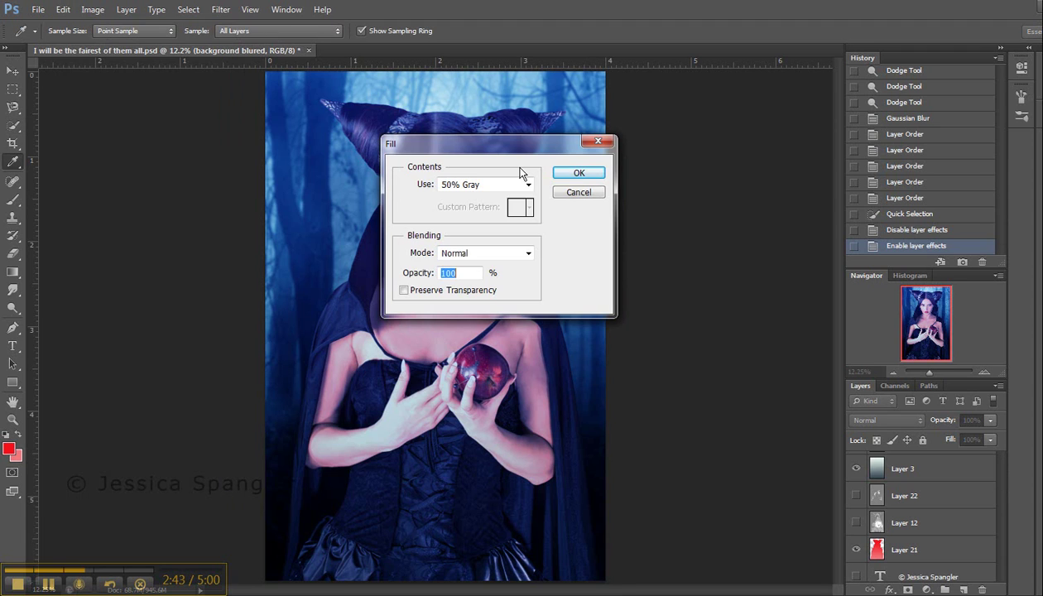
click(555, 193)
- Select and show the gray Layer 22, and switch to the Dodge Tool
click(906, 497)
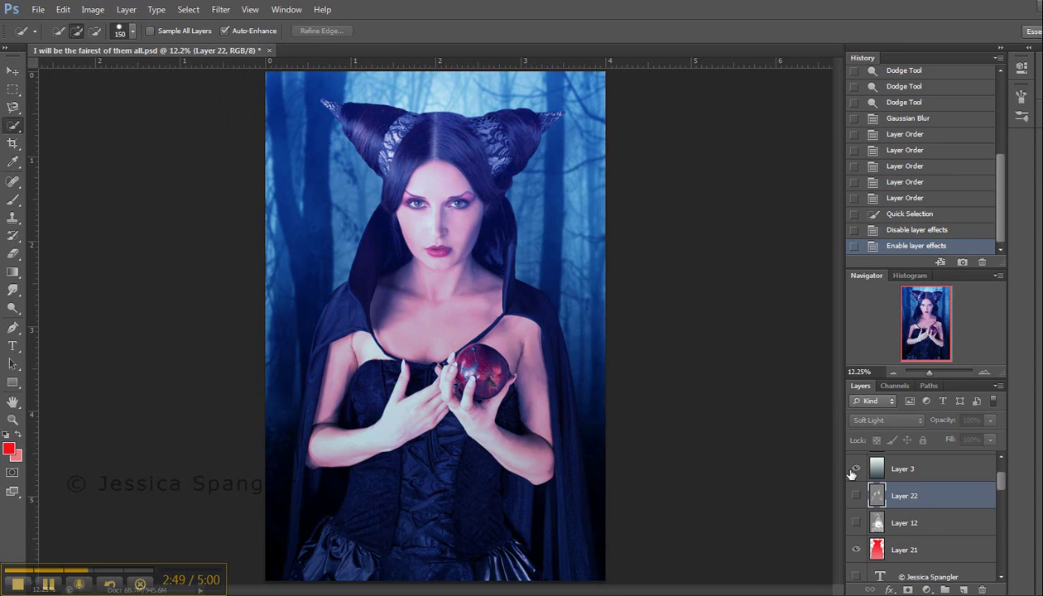
click(856, 496)
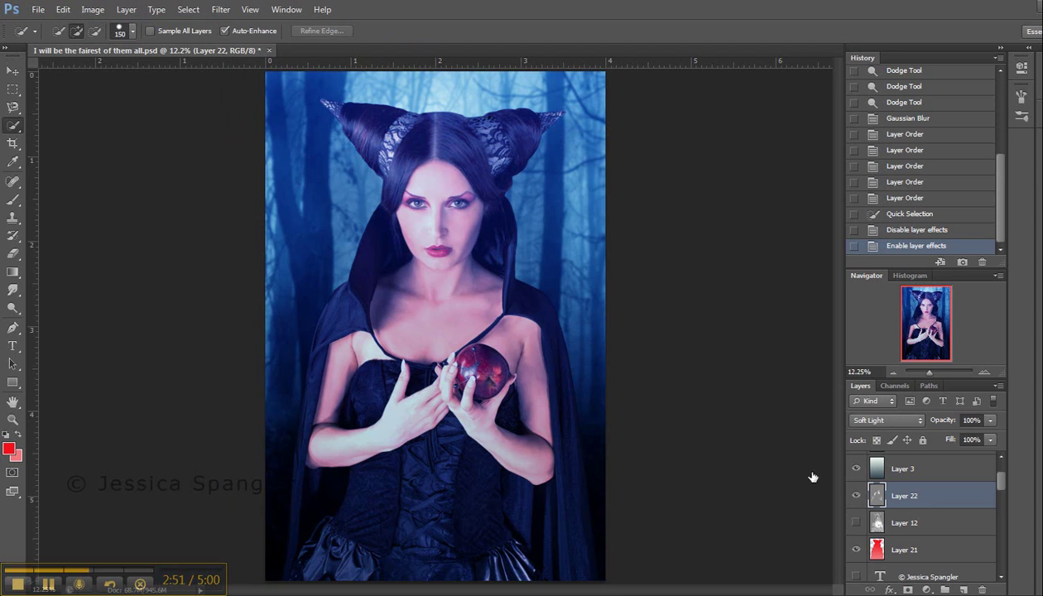
click(10, 312)
drag(9, 316, 25, 314)
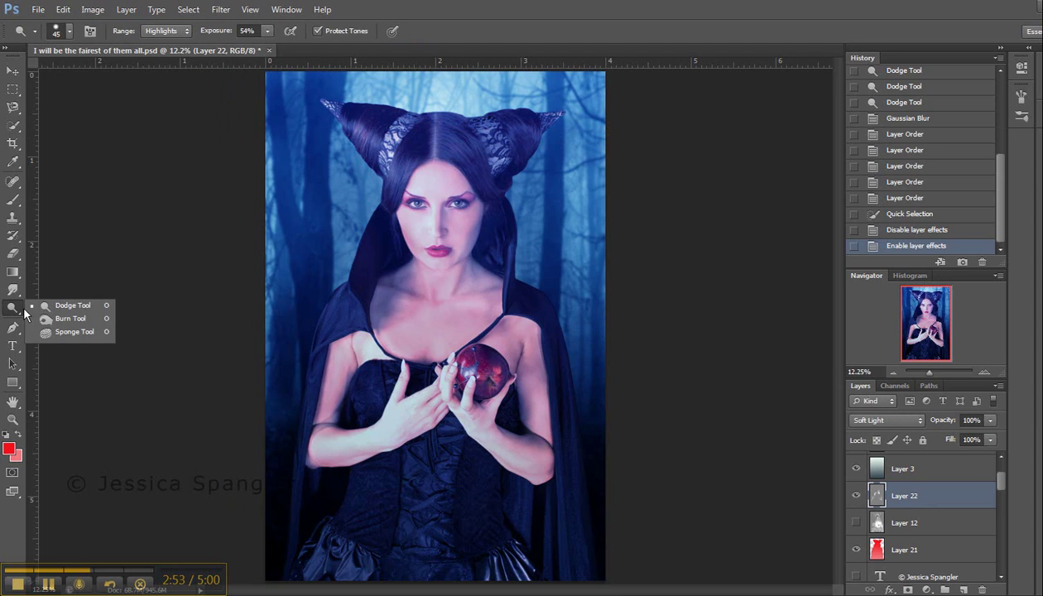
click(13, 308)
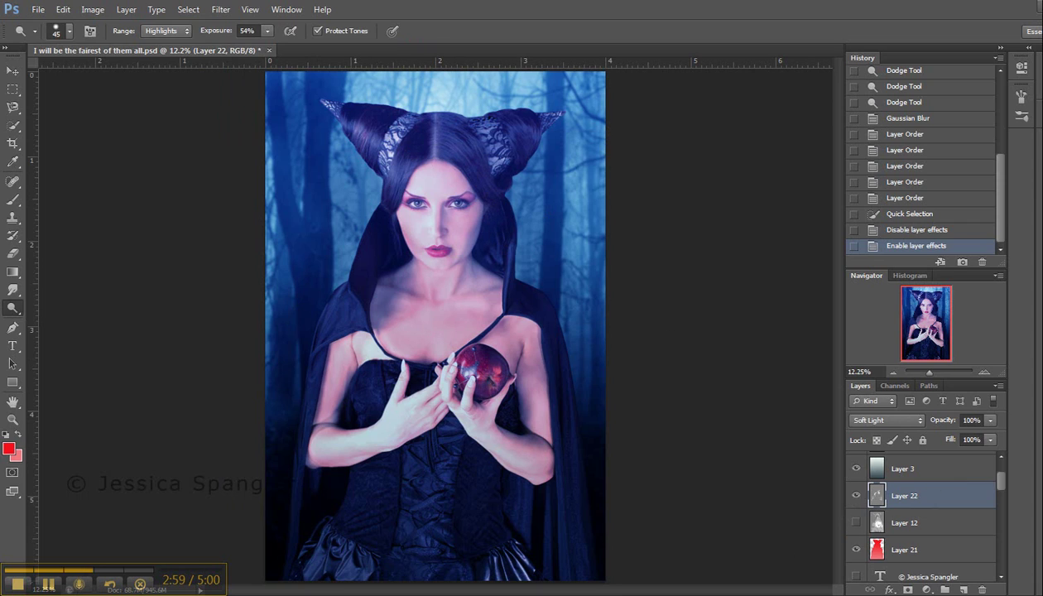
- Show Layer 12 and the aplle/lips layer, switching aplle/lips off and on again to compare
click(855, 530)
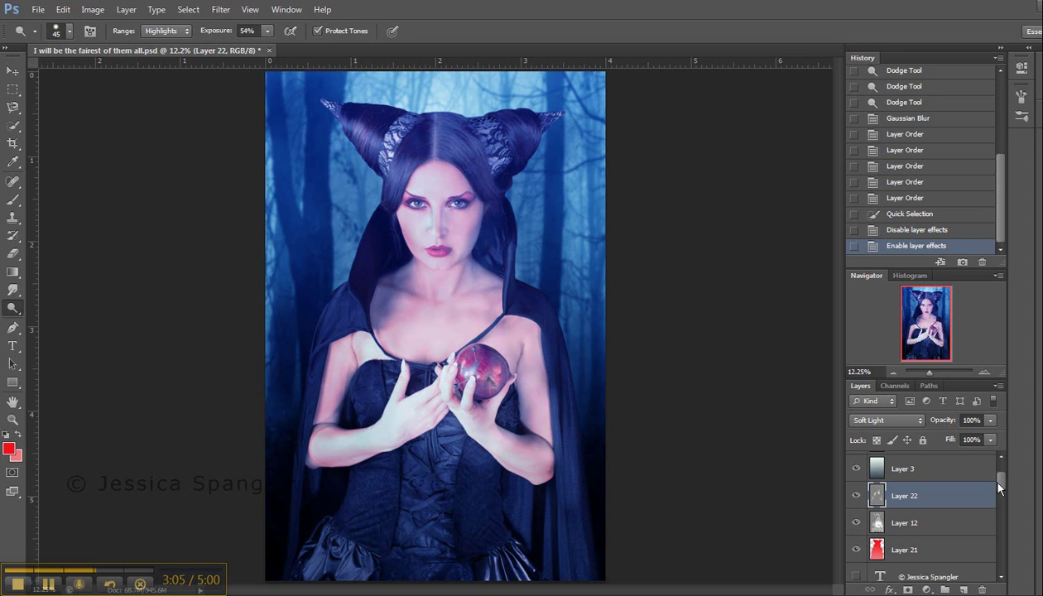
drag(1003, 488, 994, 524)
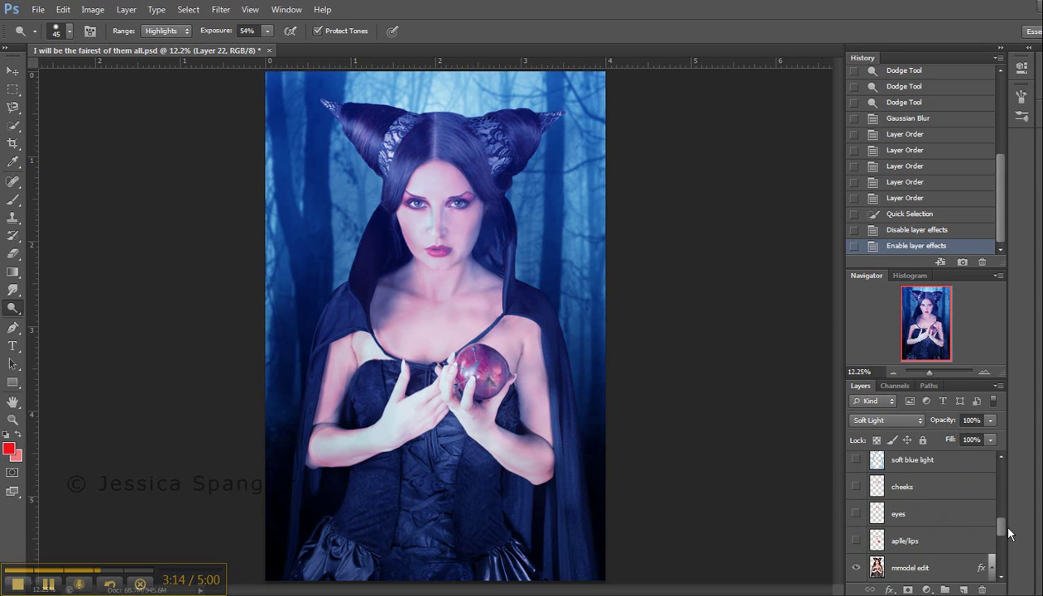
click(857, 541)
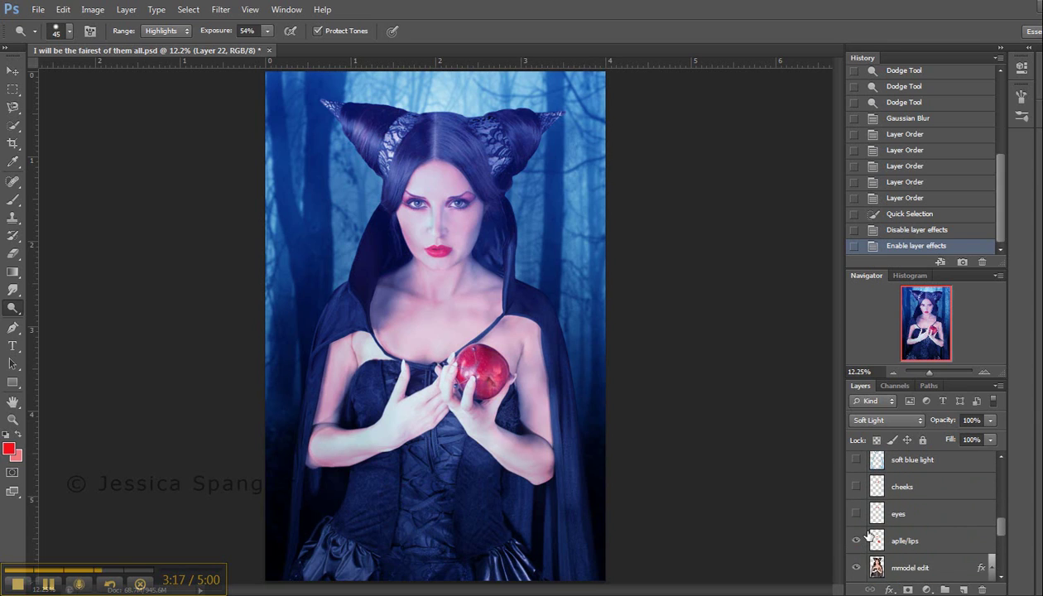
click(856, 541)
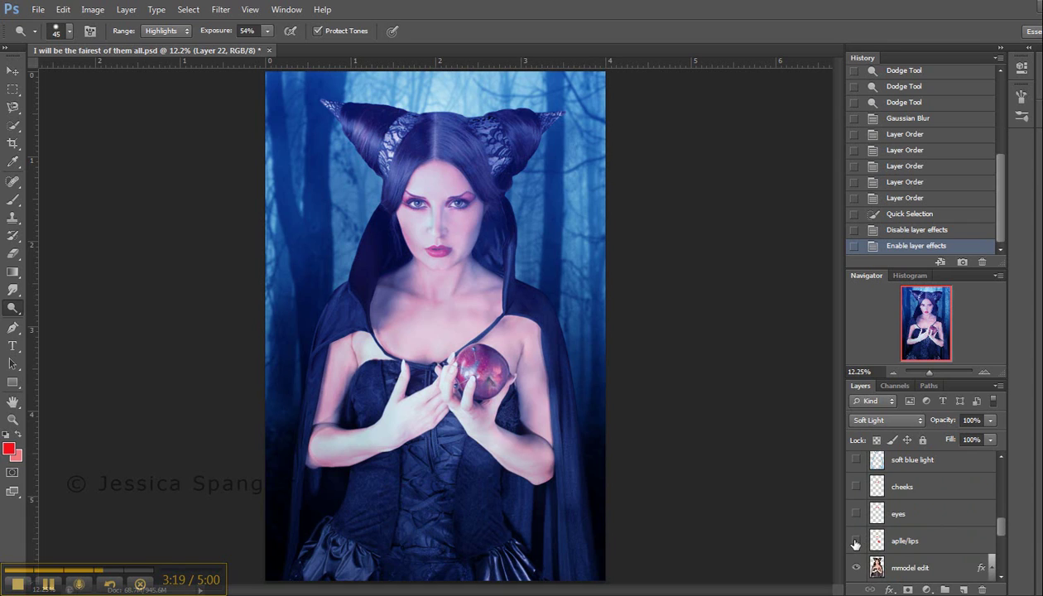
click(856, 541)
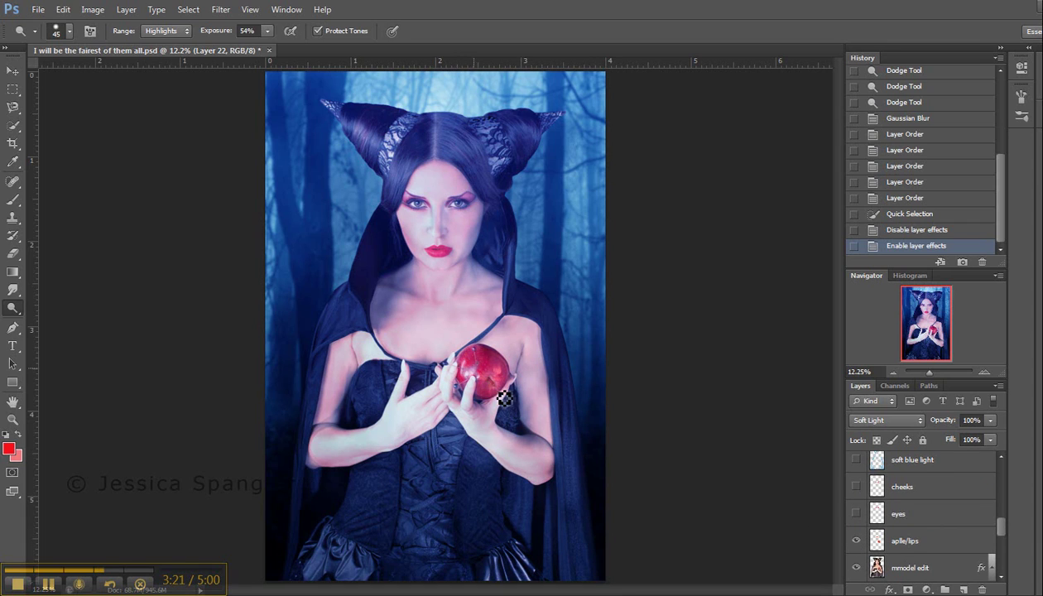
- Vary the aplle/lips layer's opacity as a demonstration and return it to 100%
click(908, 542)
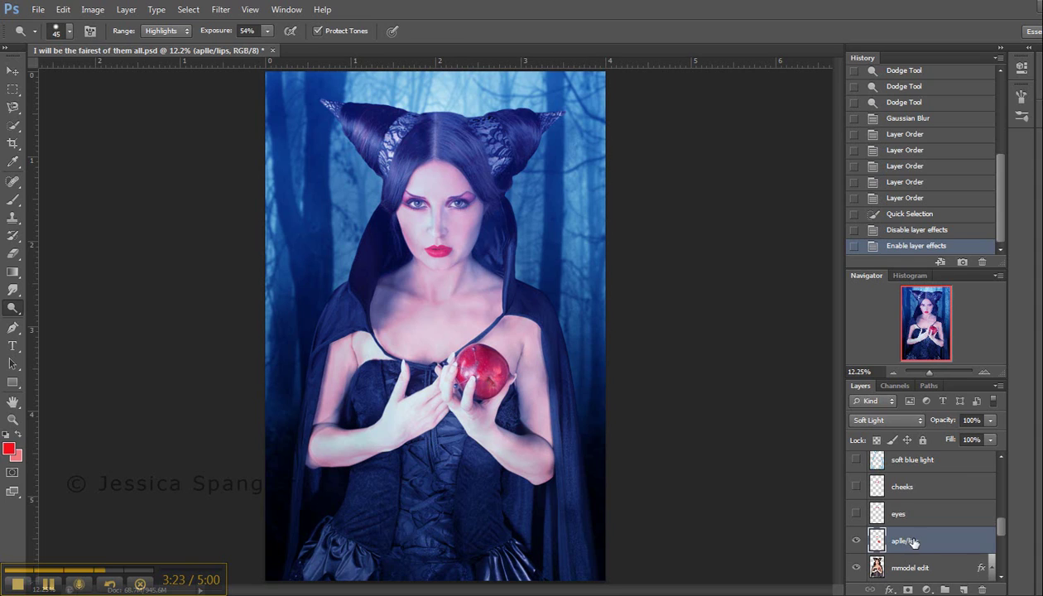
click(990, 421)
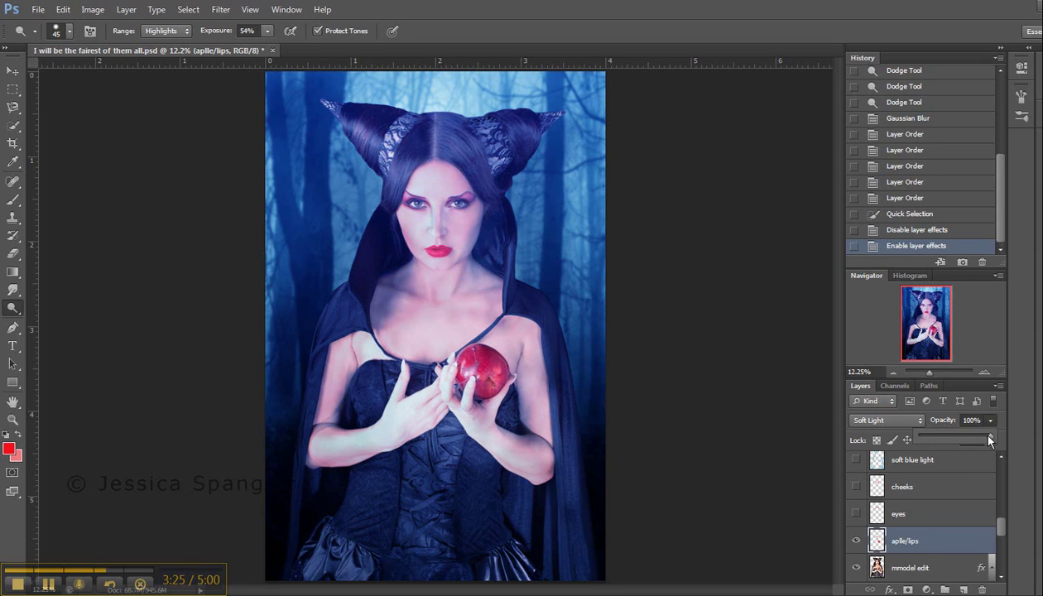
drag(961, 439, 998, 446)
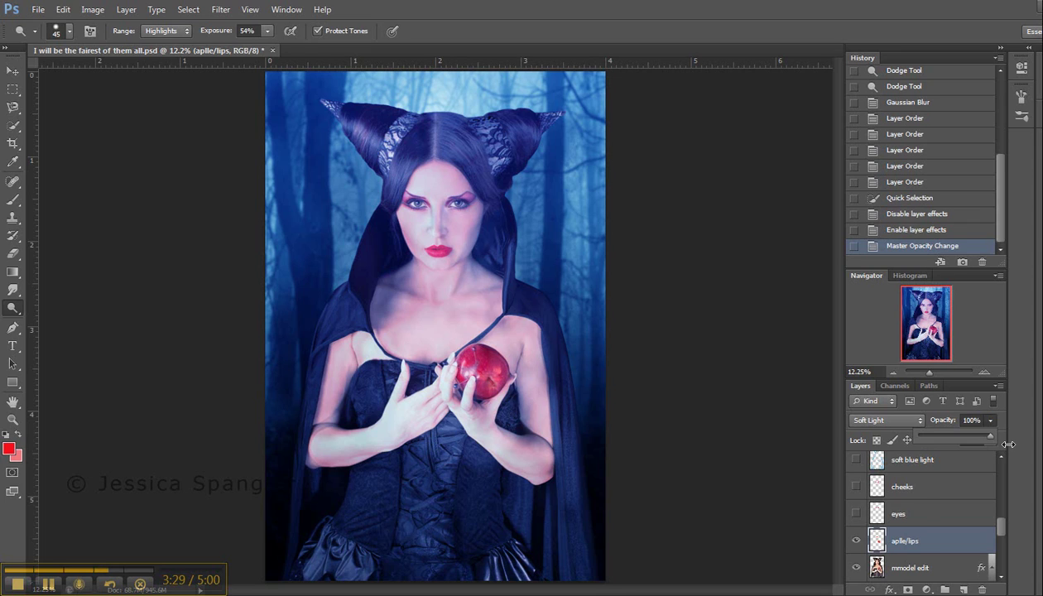
- Show the eyes layer and the cheeks layer above the aplle/lips layer
click(856, 516)
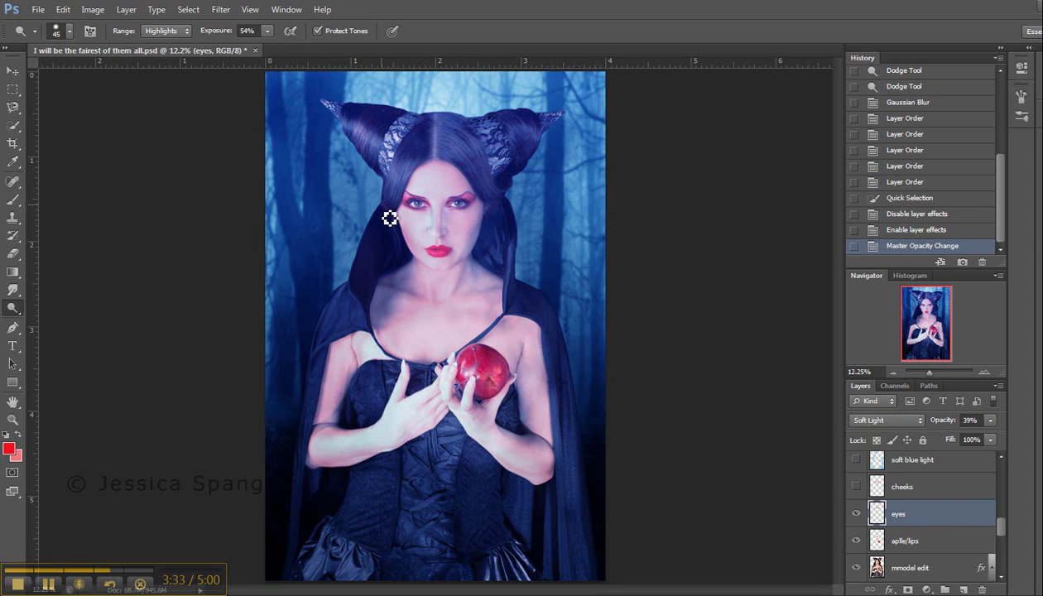
click(951, 493)
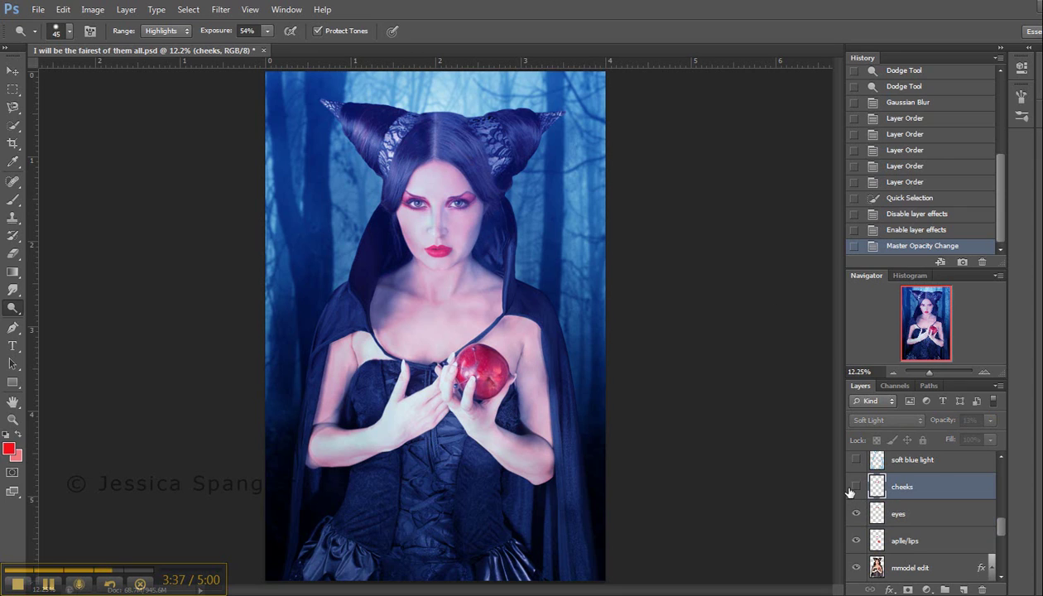
click(855, 487)
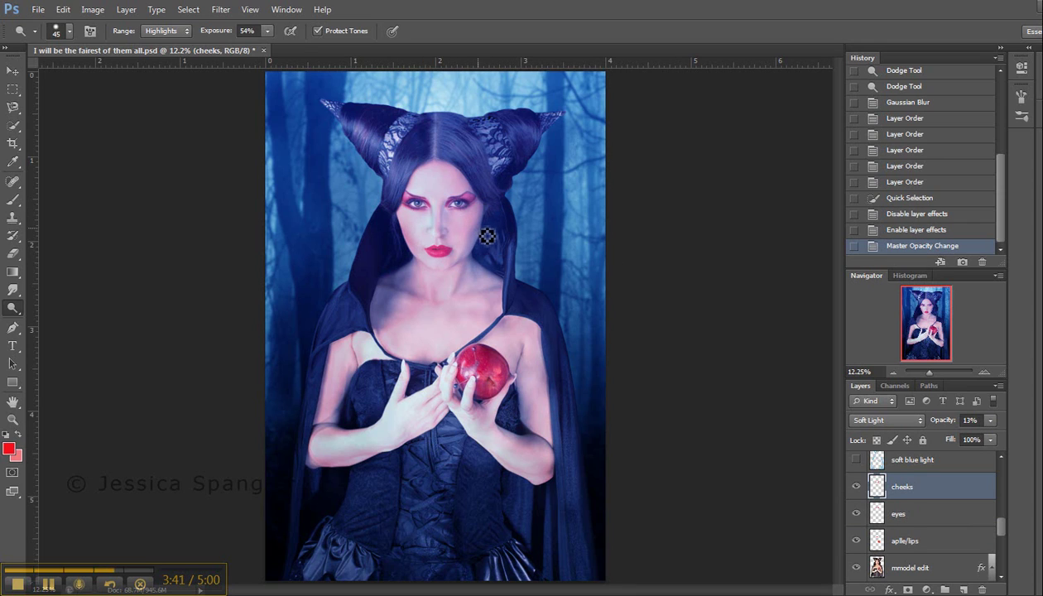
- Show the red light layer above the soft blue light layer
click(1000, 459)
click(1001, 460)
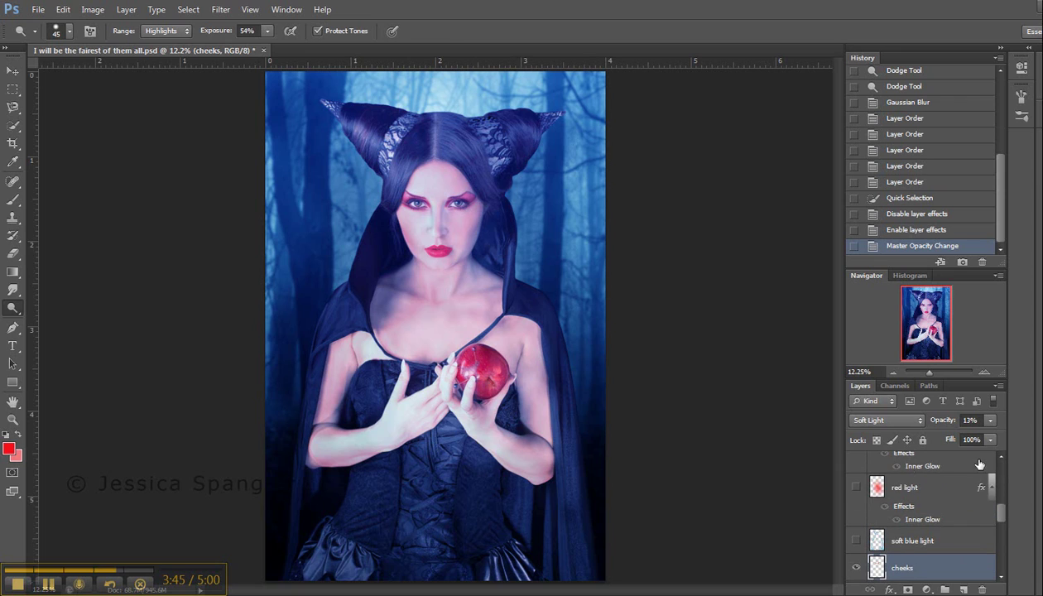
click(856, 487)
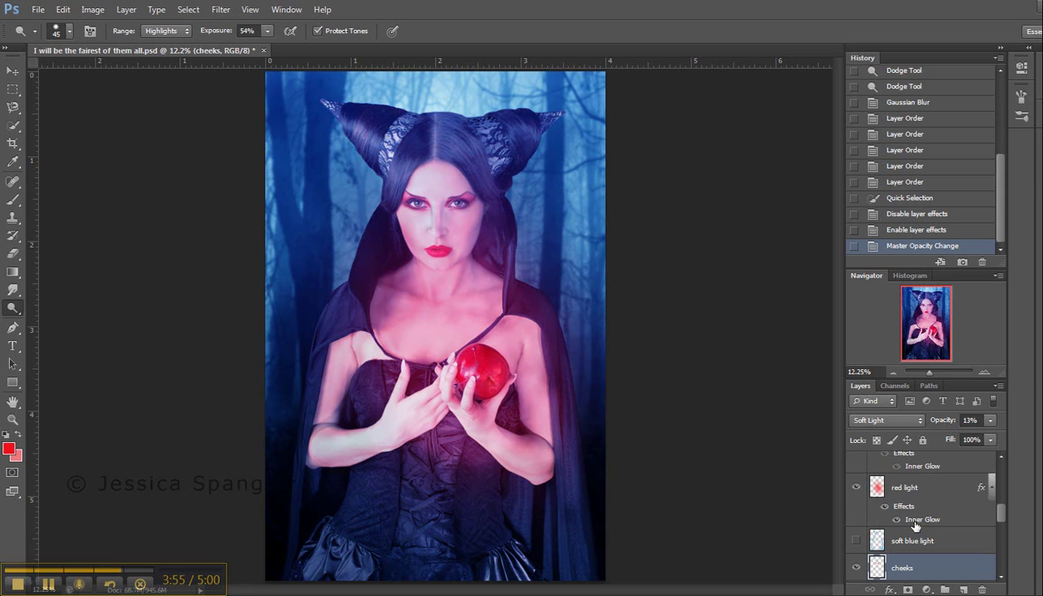
- Examine the red light layer's Inner Glow settings and close them without changes
click(923, 493)
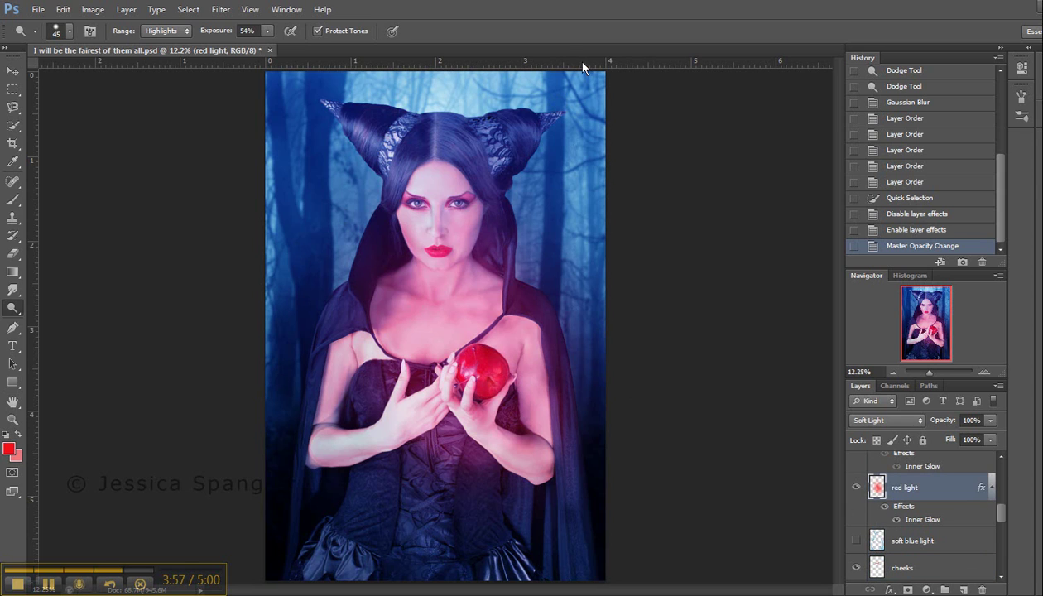
click(126, 9)
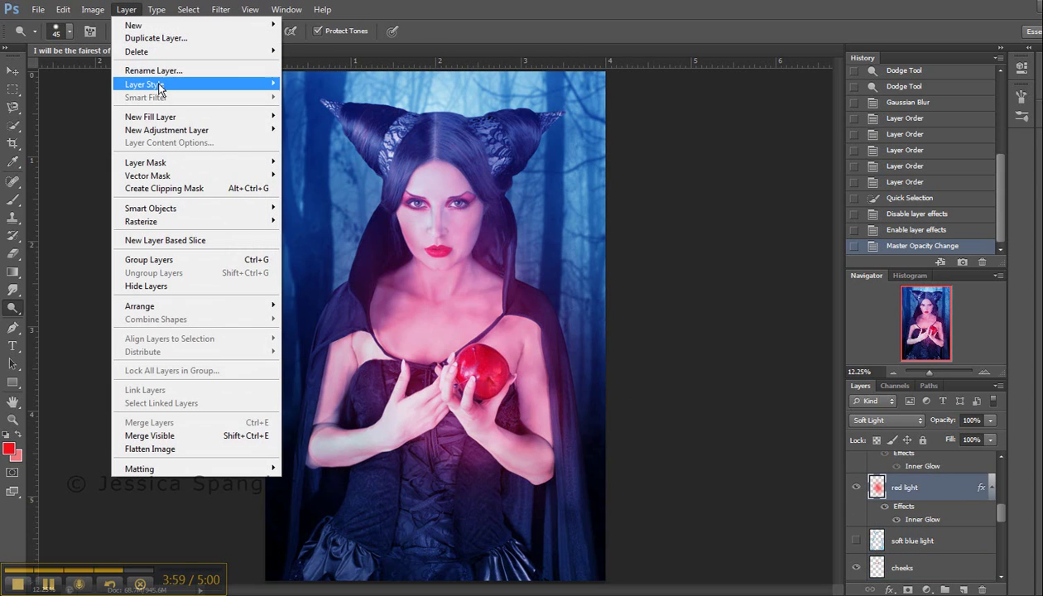
mouse_move(158, 84)
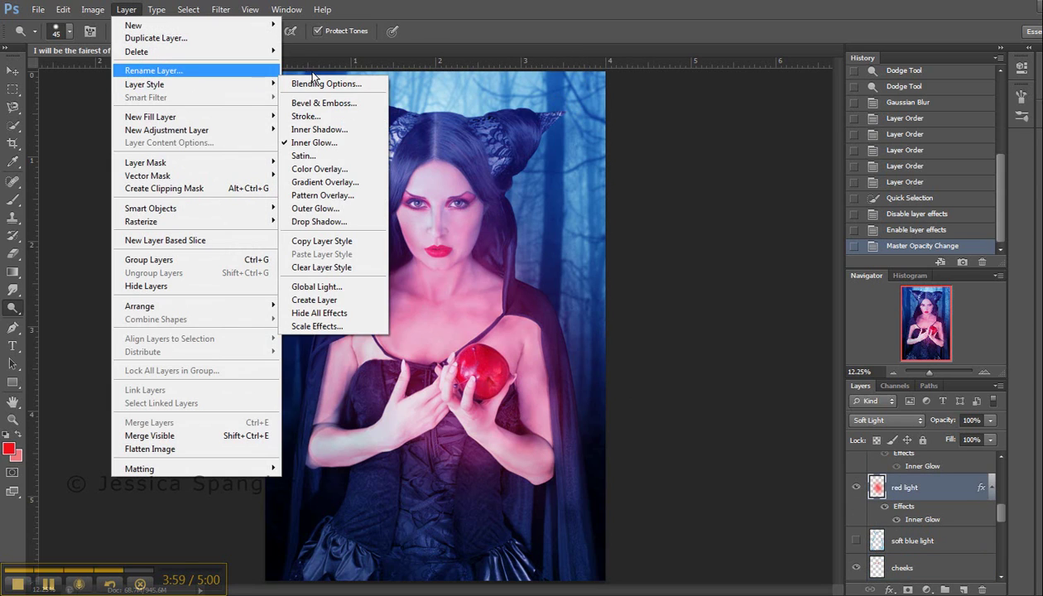
click(303, 142)
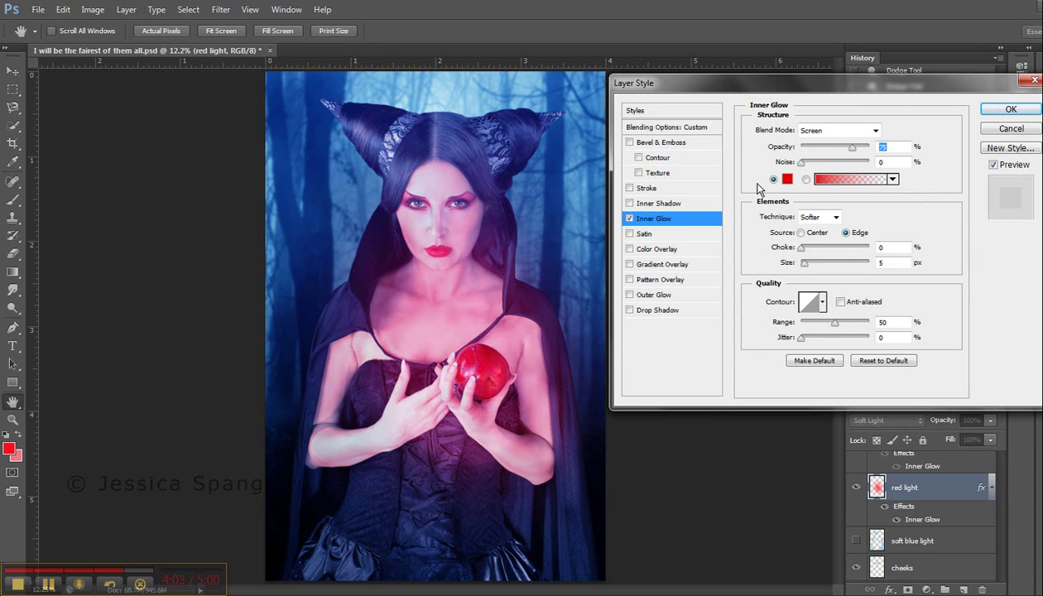
click(1031, 84)
- Select and show the red light app layer, switching its visibility off and on to compare
click(1001, 461)
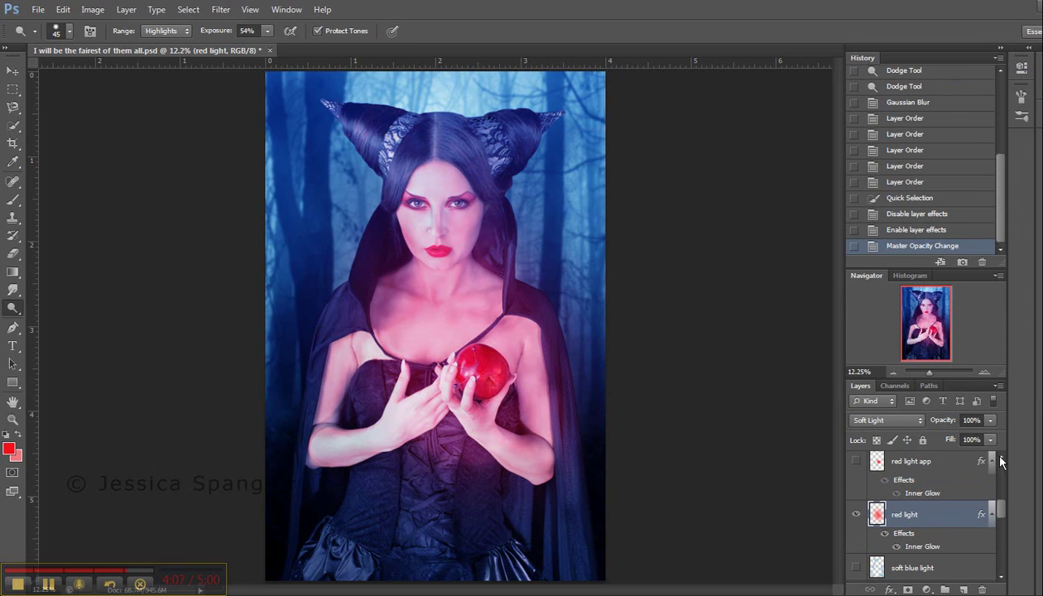
click(865, 477)
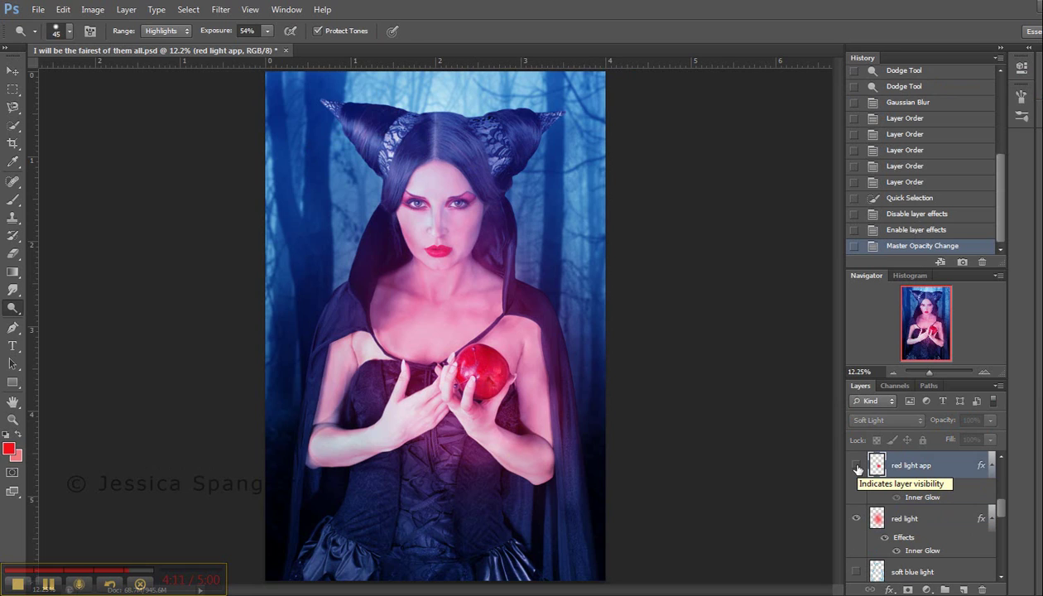
click(858, 469)
click(858, 469)
click(857, 468)
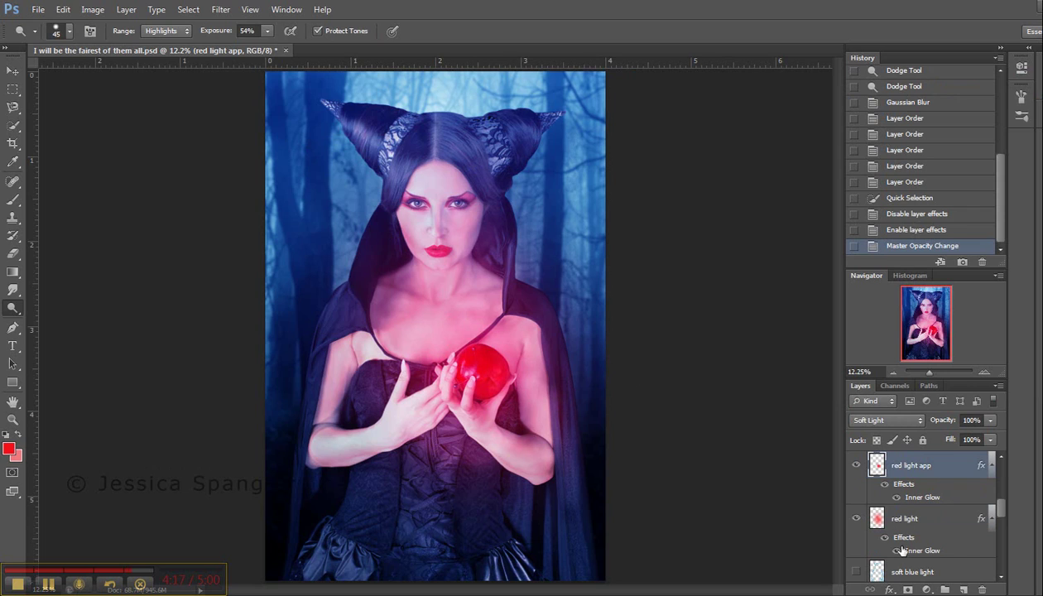
- Open the Nebula_Effects_Fractal_Stock_by_ineedfire image from the Downloads folder
click(999, 456)
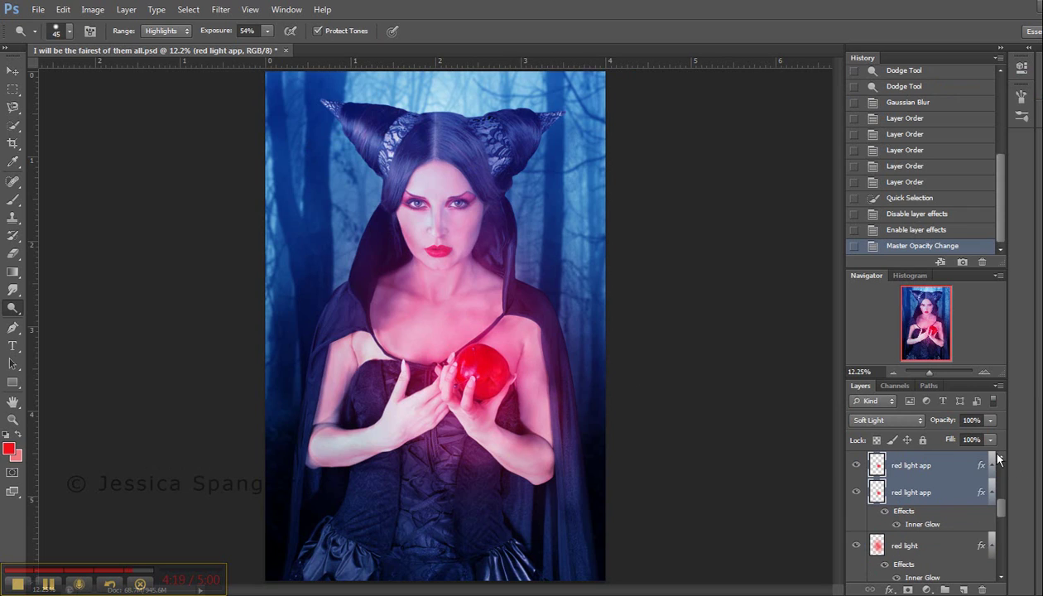
click(1001, 457)
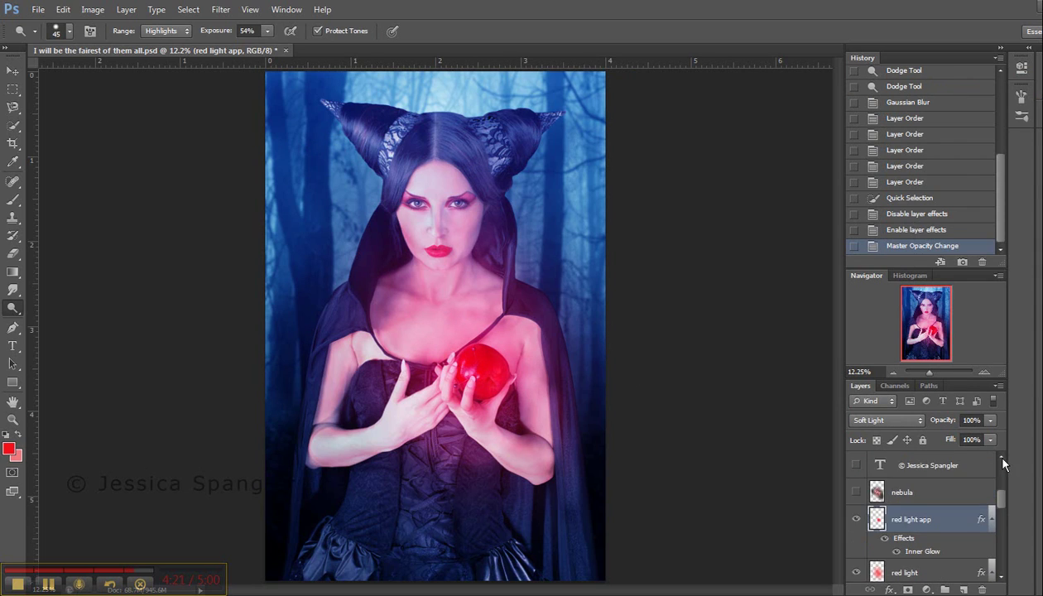
click(38, 9)
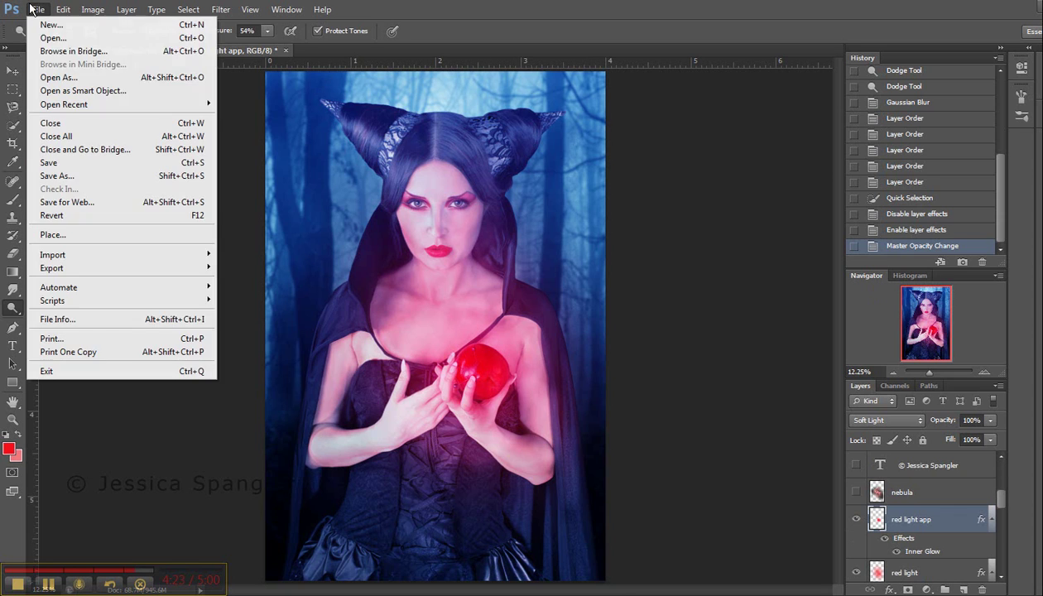
click(53, 38)
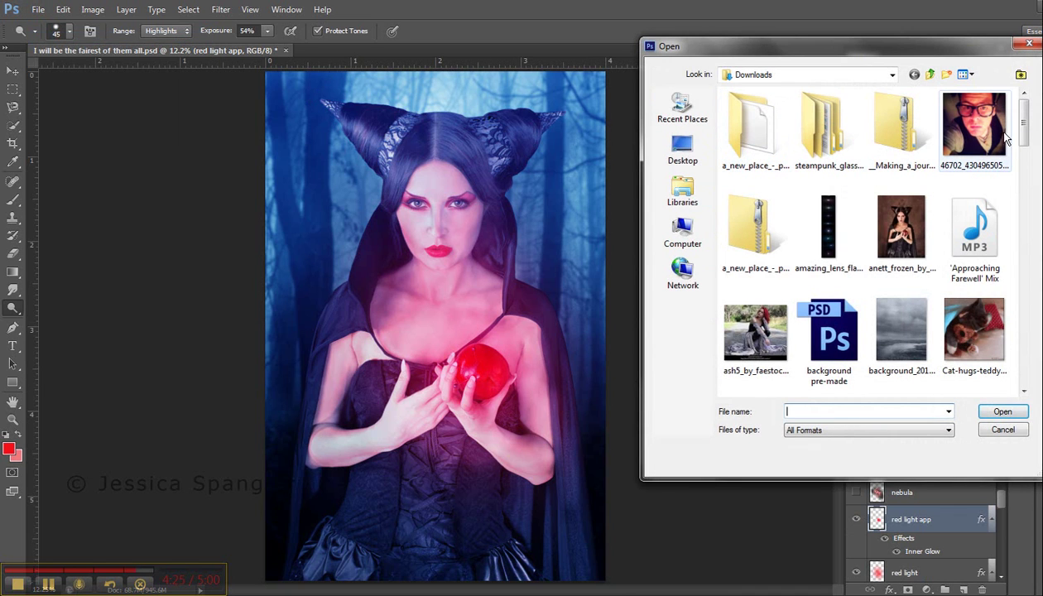
mouse_move(1024, 128)
mouse_down()
mouse_move(1028, 265)
mouse_move(1031, 248)
mouse_up()
click(974, 203)
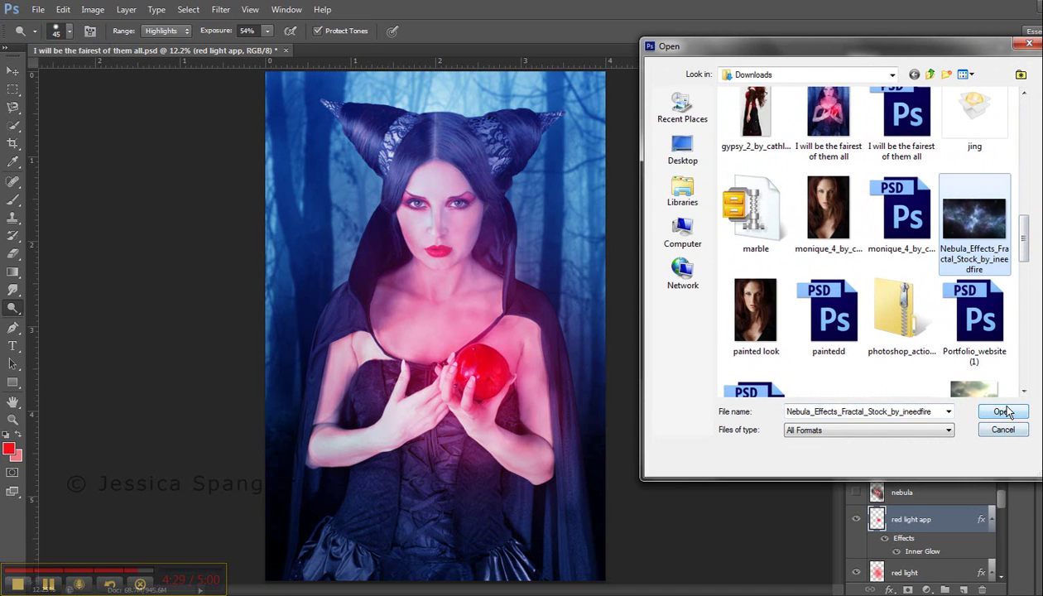
click(1003, 411)
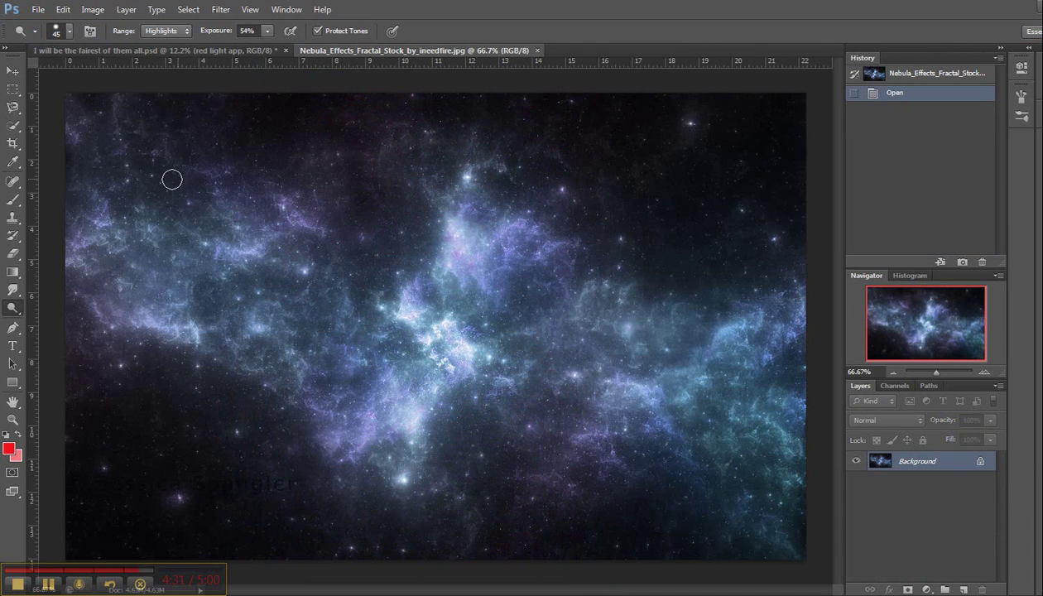
- Select the entire nebula image with the Rectangular Marquee and look up the copy and paste commands without running them
click(12, 89)
drag(55, 87, 867, 568)
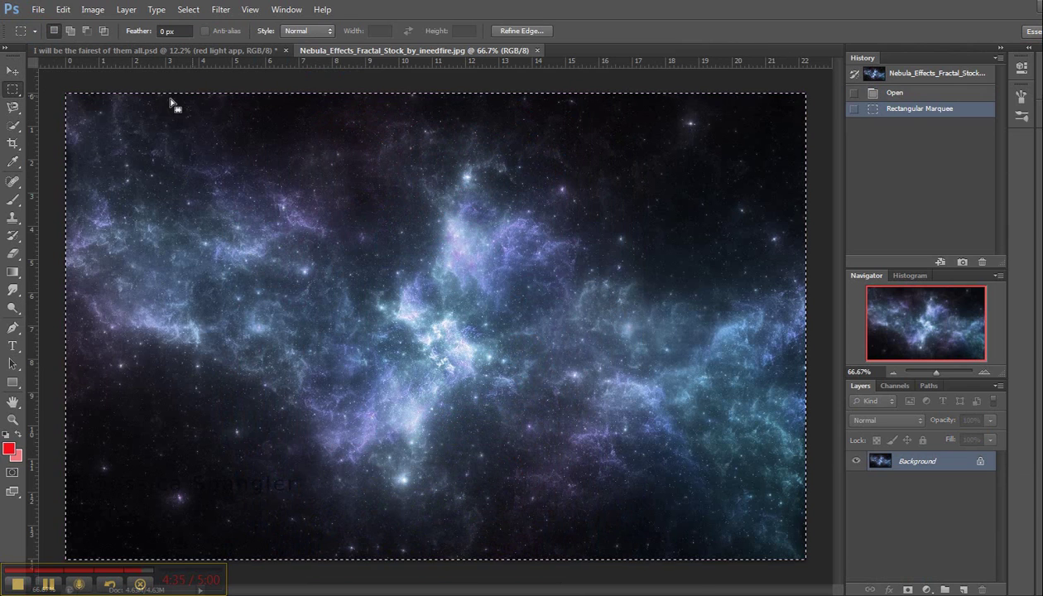
click(63, 9)
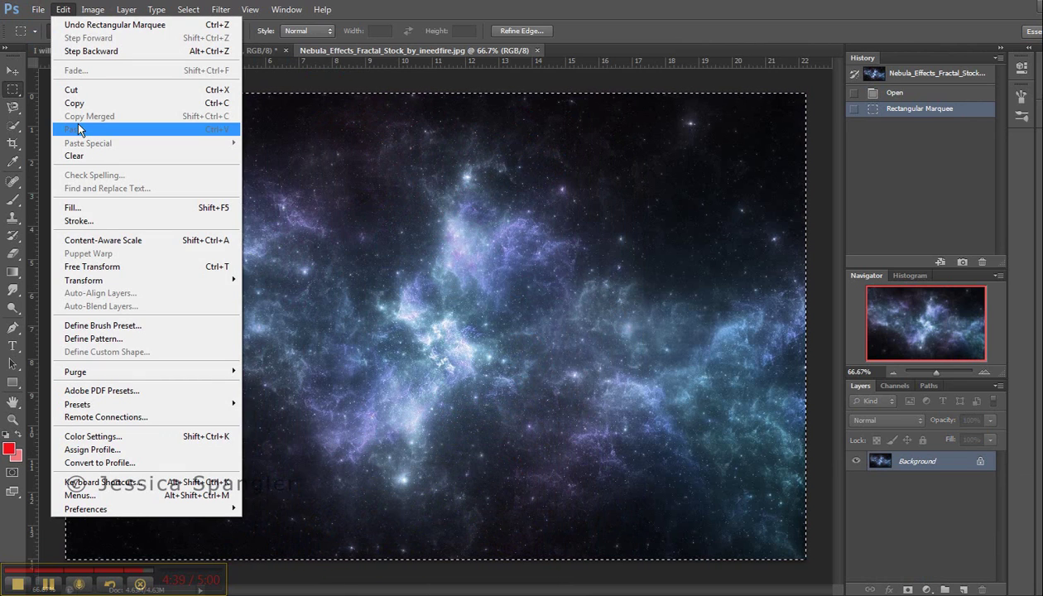
click(317, 106)
- Return to the fairest of them all document, then show and select its nebula layer
click(247, 52)
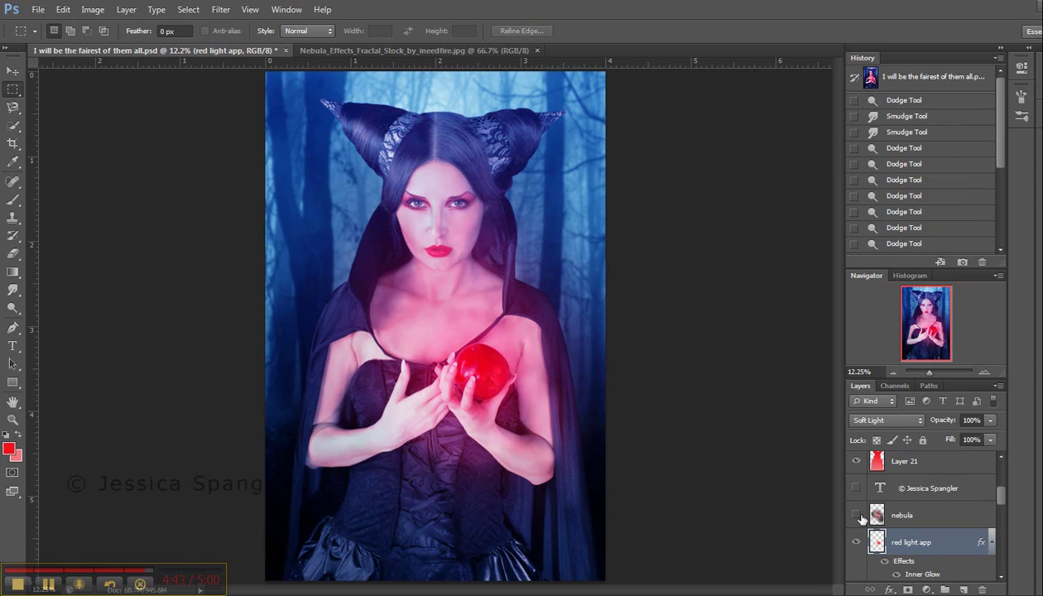
click(857, 515)
click(899, 511)
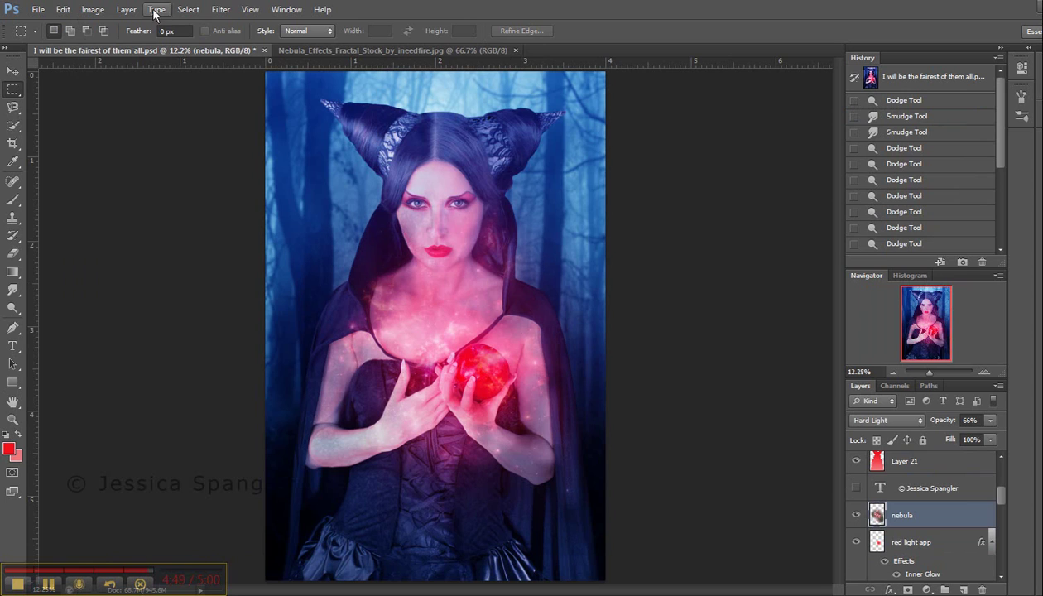
- Try shifting the nebula layer's hue with a Hue/Saturation adjustment
click(83, 9)
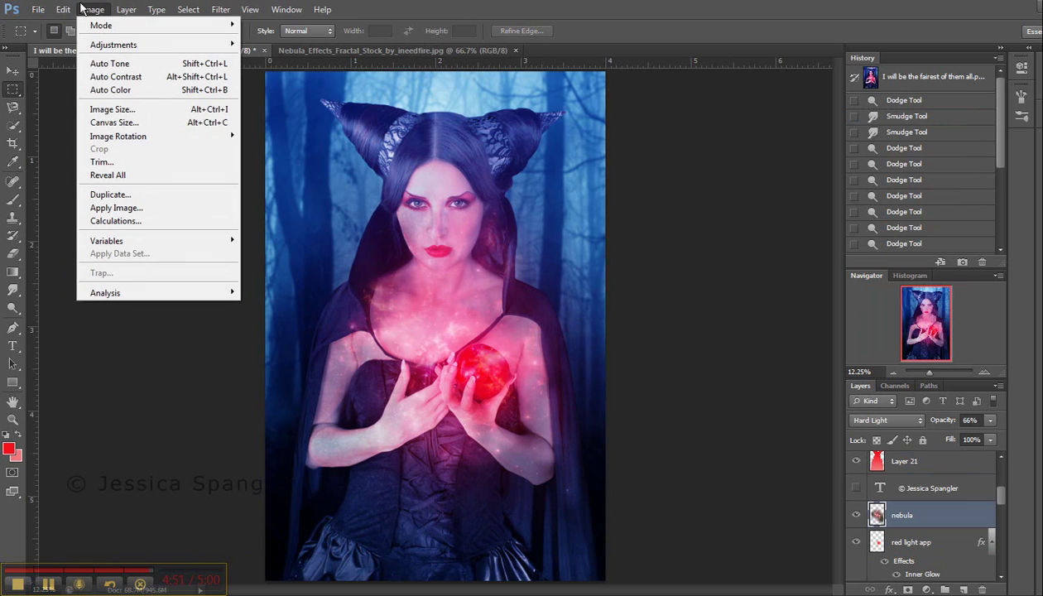
mouse_move(104, 44)
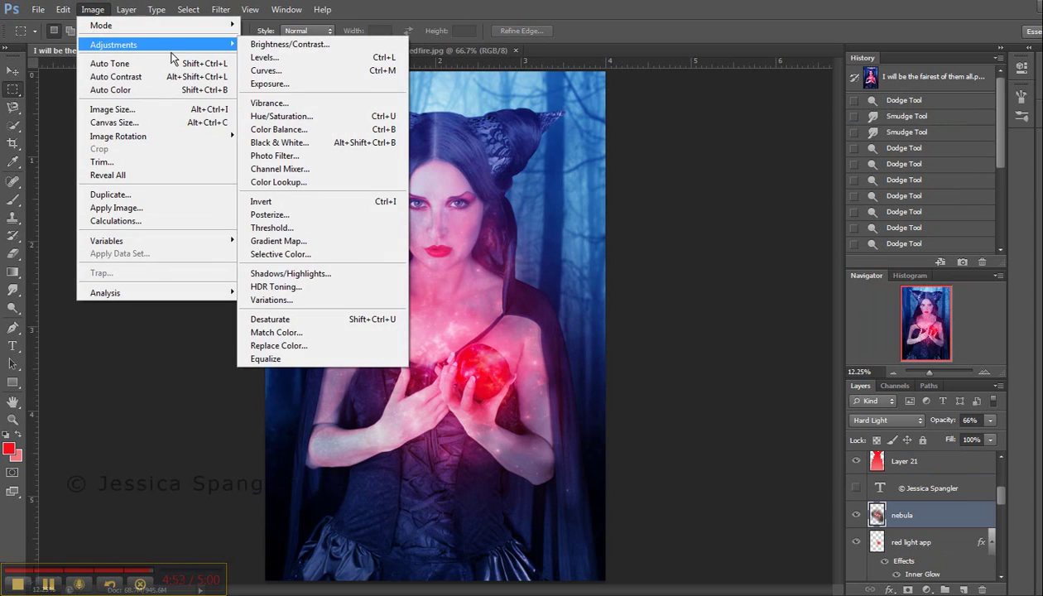
click(307, 117)
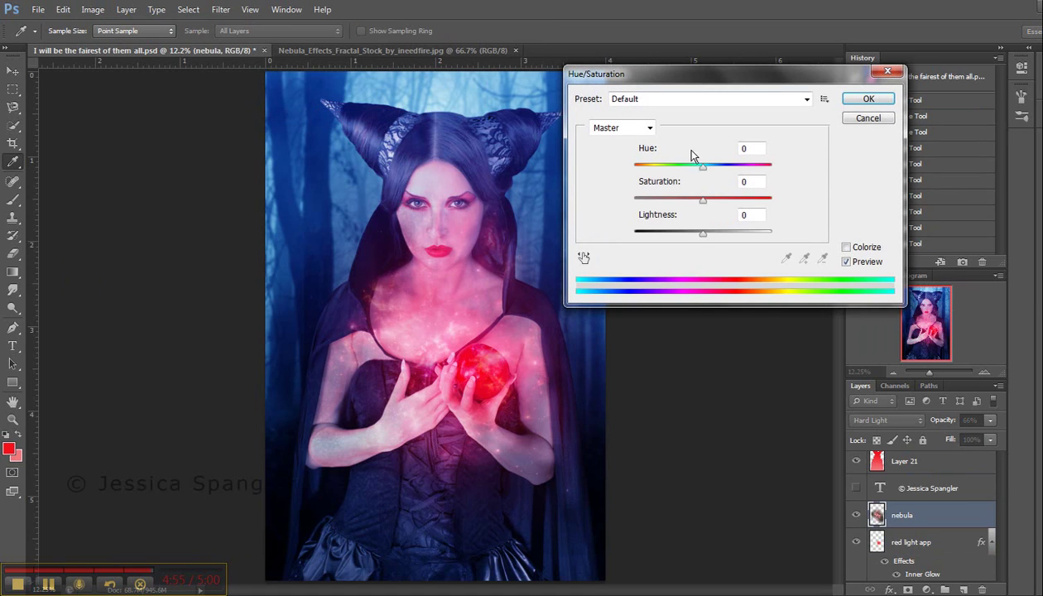
drag(699, 169, 671, 182)
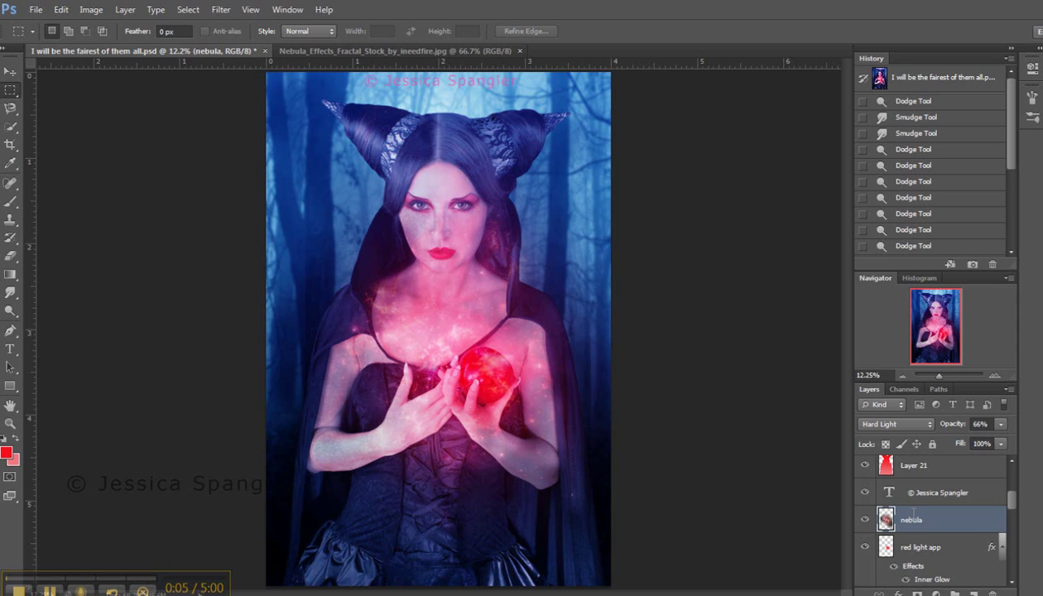
- Examine the available blend modes for the nebula layer and close the list without changing Hard Light
click(916, 424)
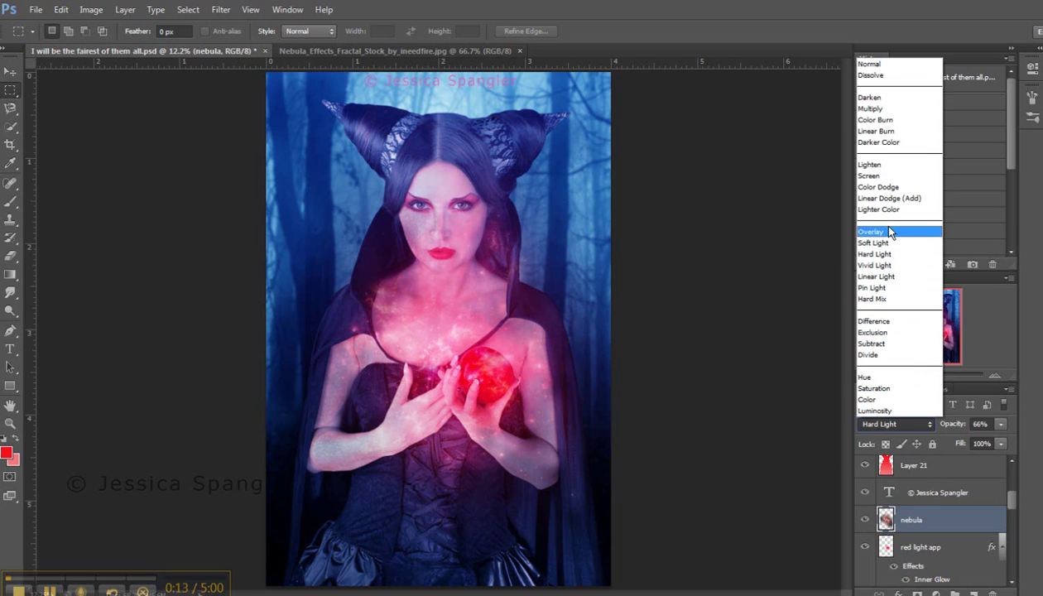
click(775, 402)
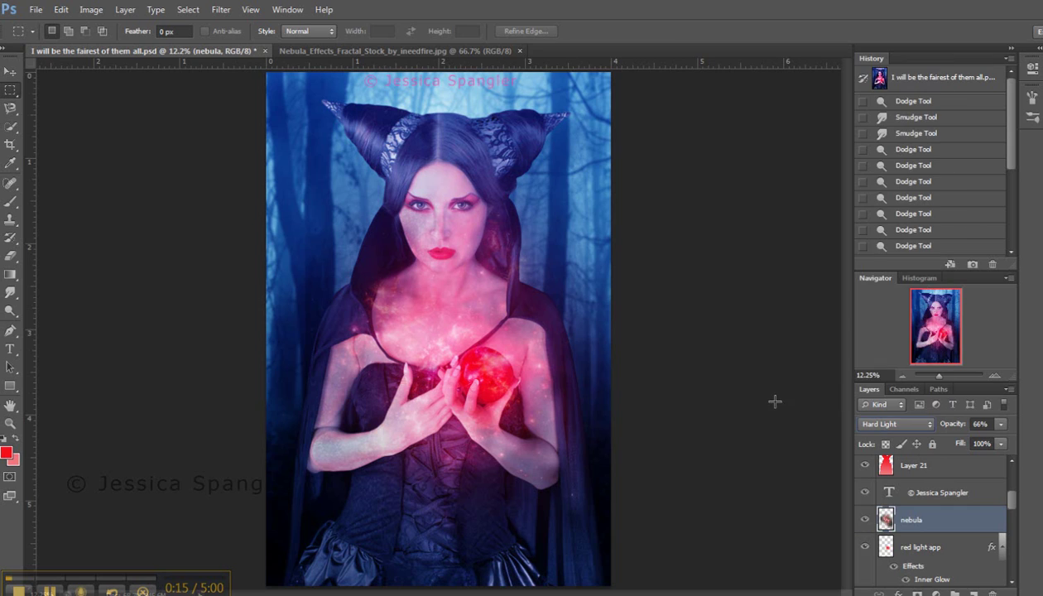
- Activate the Brush tool and examine its preset brushes, keeping the current brush
drag(1011, 498, 1016, 557)
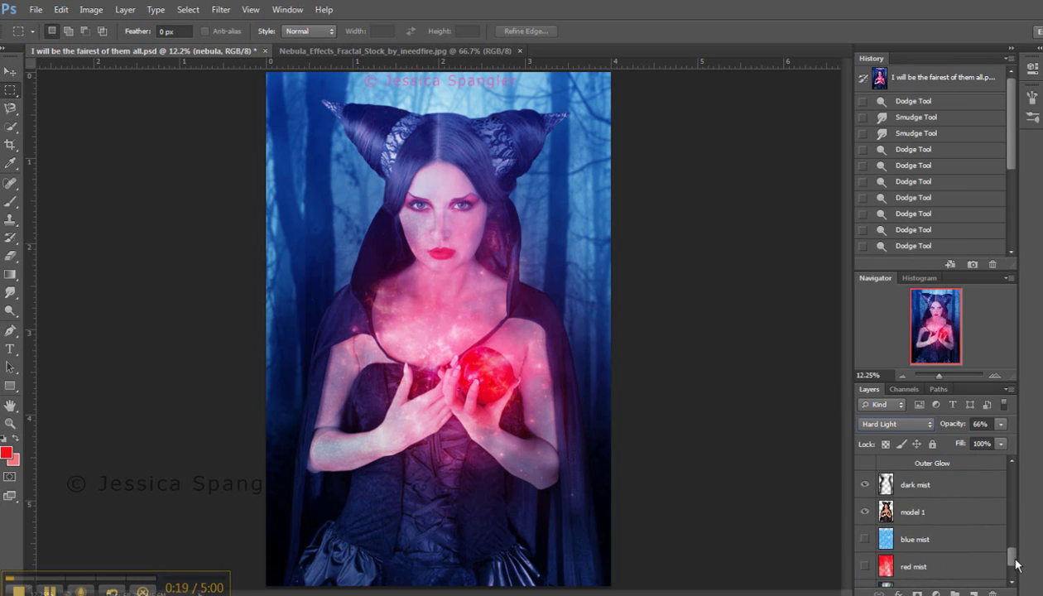
click(10, 202)
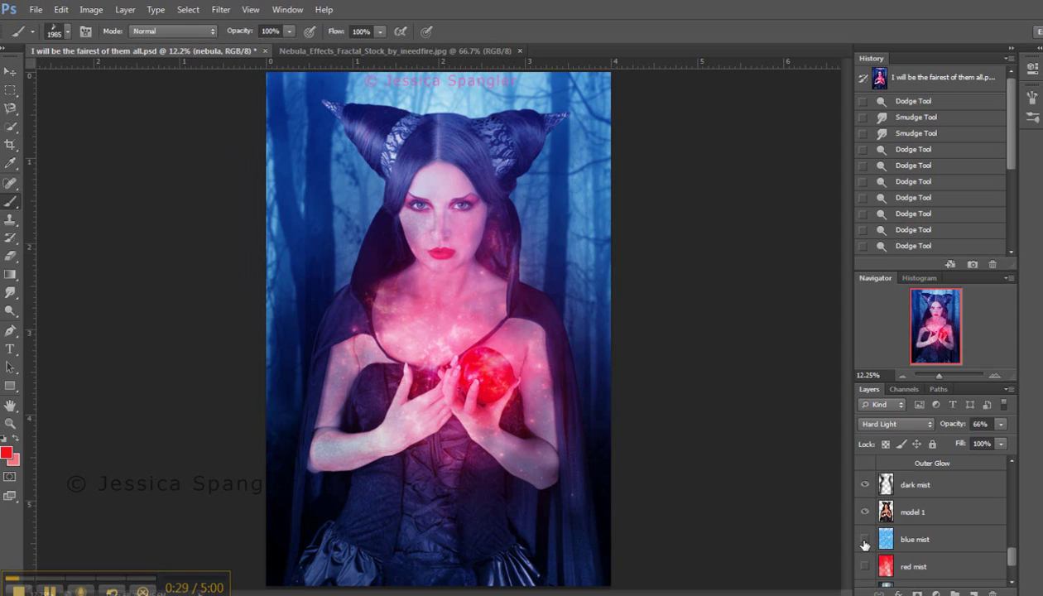
click(61, 30)
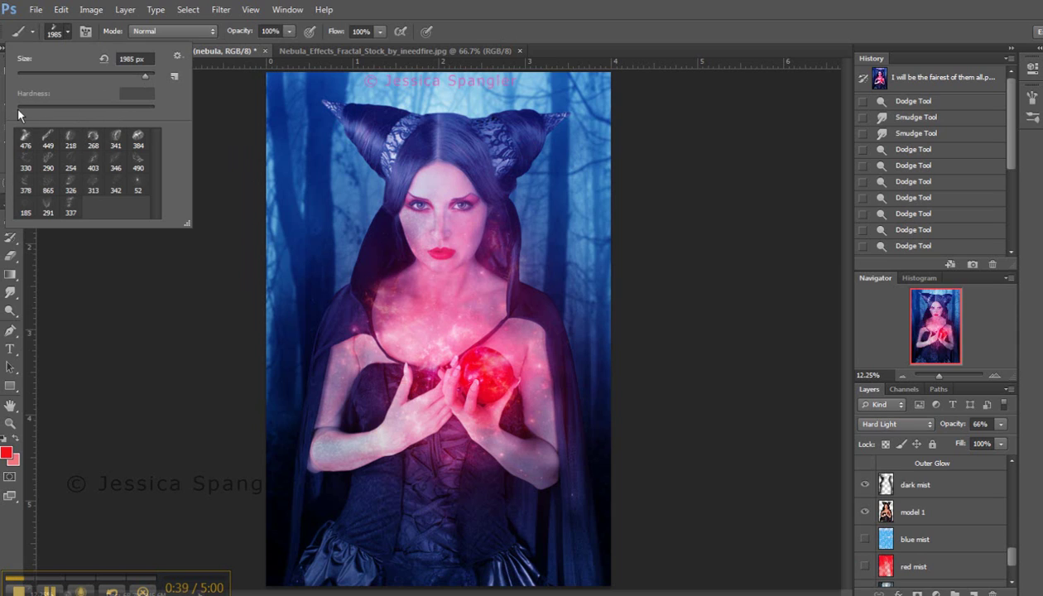
click(116, 321)
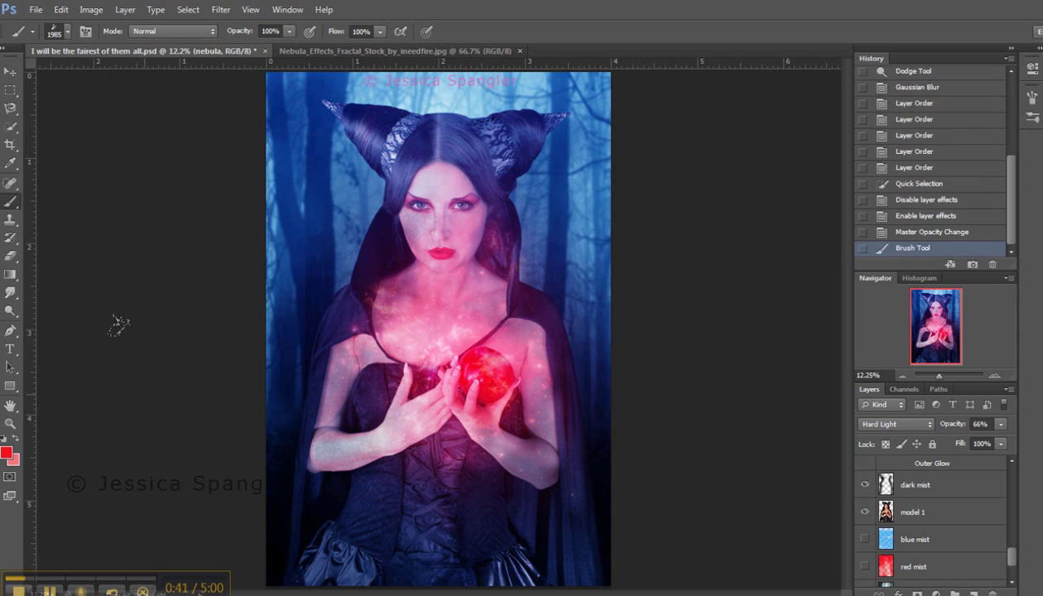
- Show the blue mist layer and the red mist layer below model 1
click(864, 540)
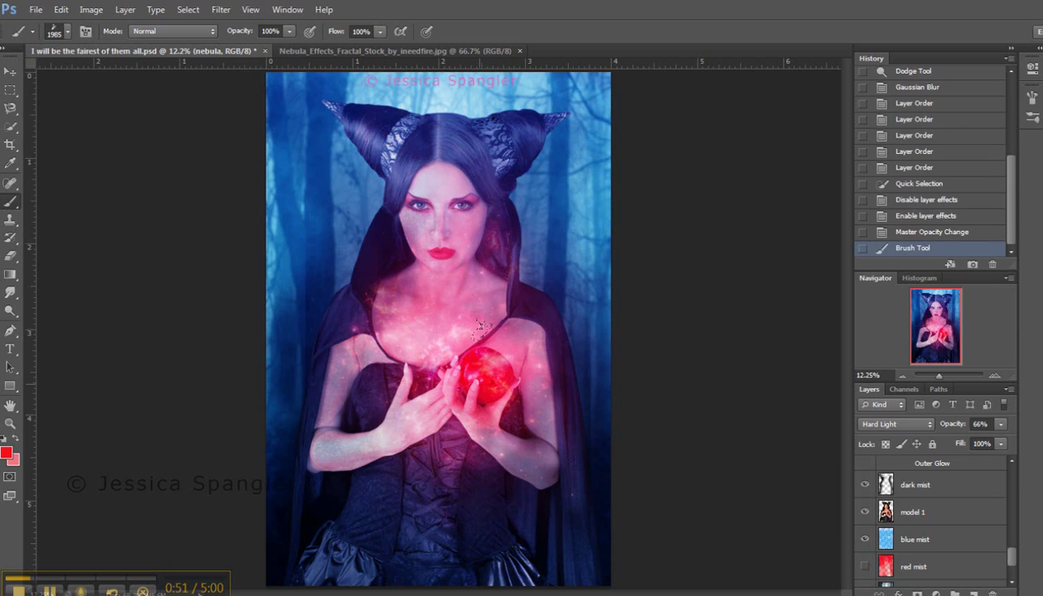
click(866, 569)
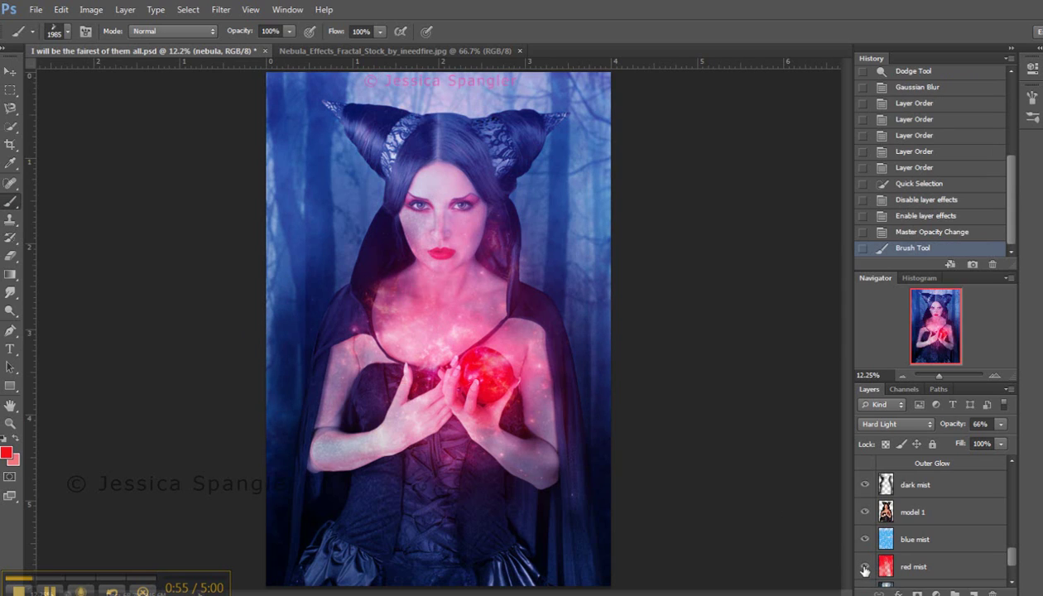
- Select the red mist layer and examine its blend mode options without changing Linear Light
click(915, 568)
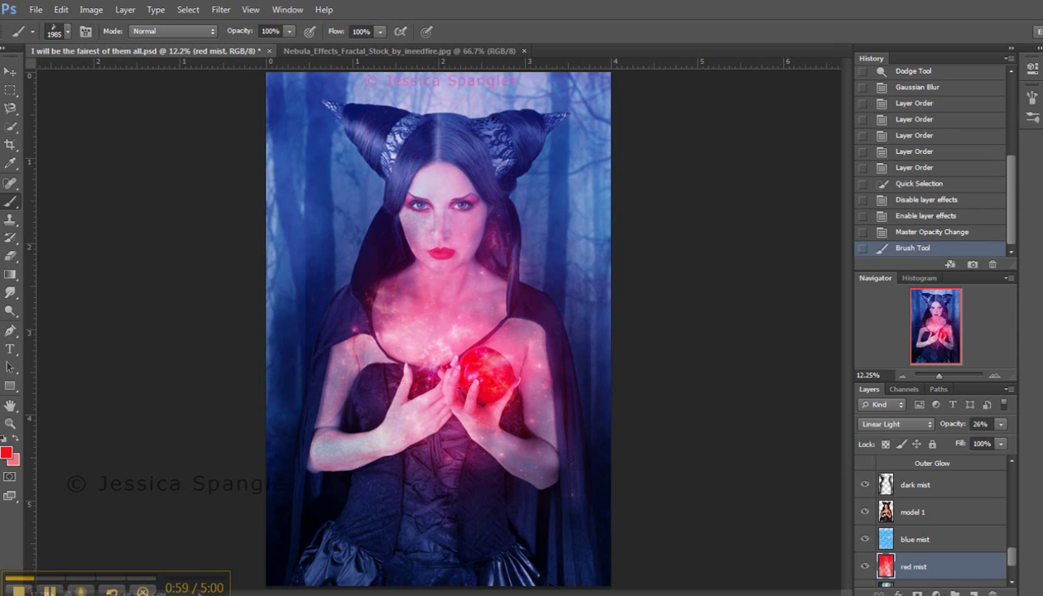
click(901, 427)
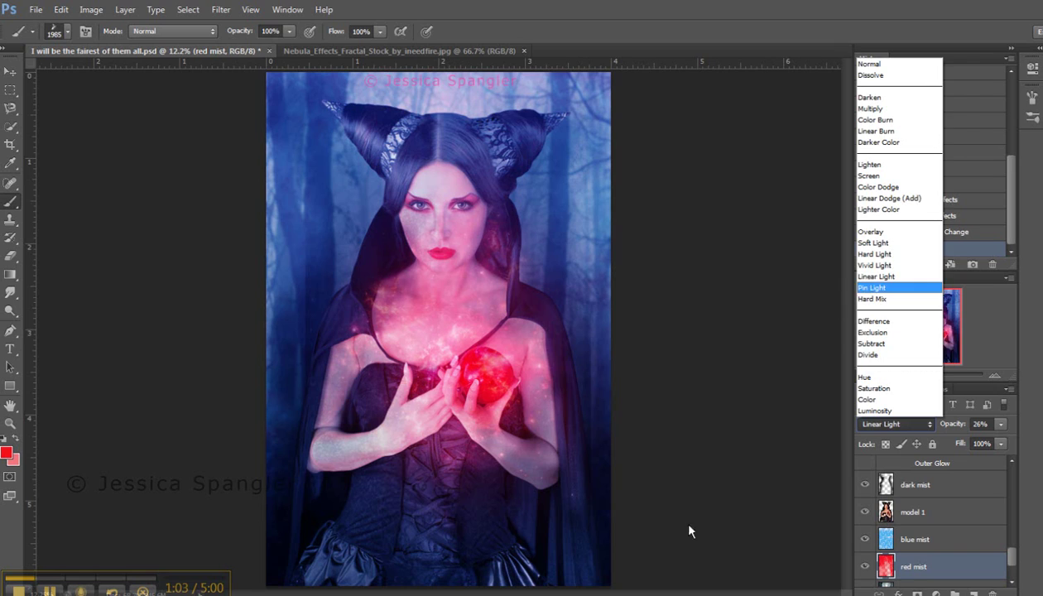
click(661, 443)
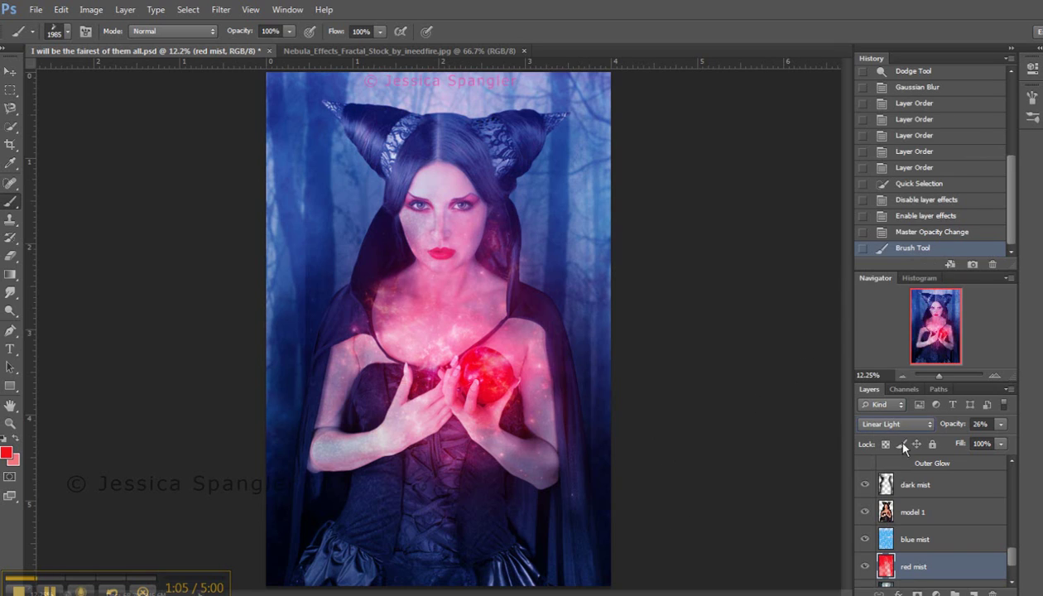